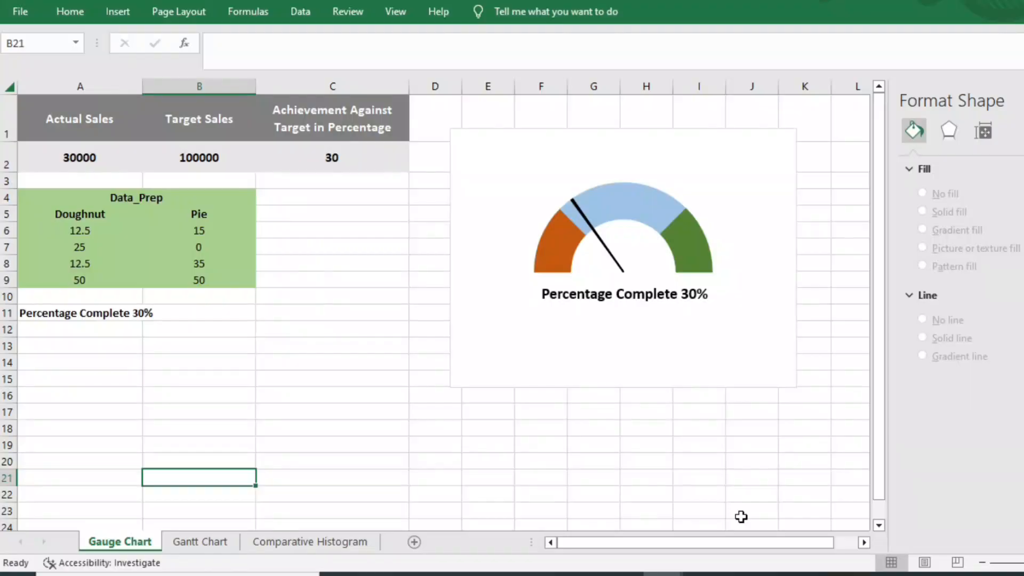
pyautogui.click(332, 263)
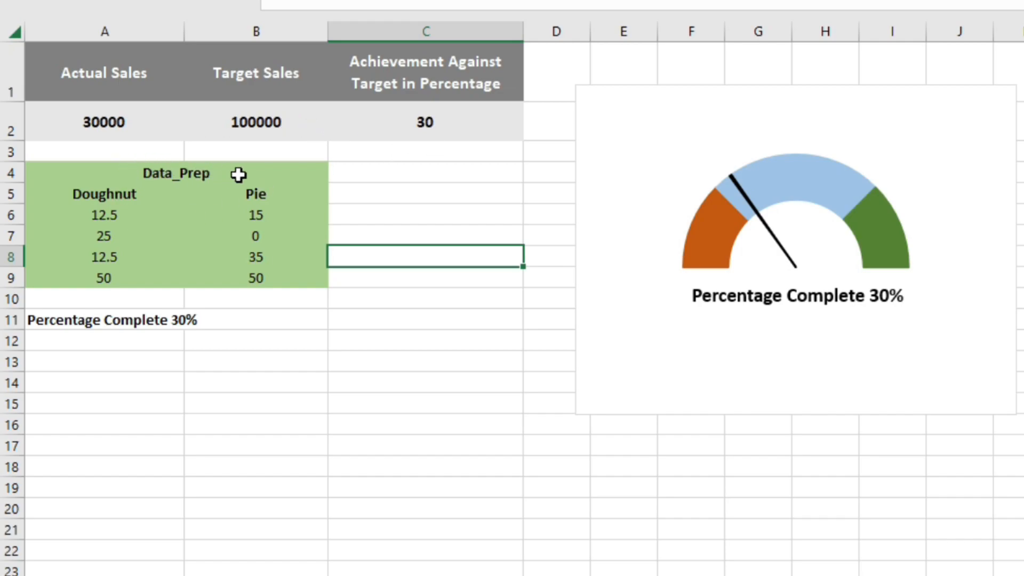
pyautogui.click(205, 234)
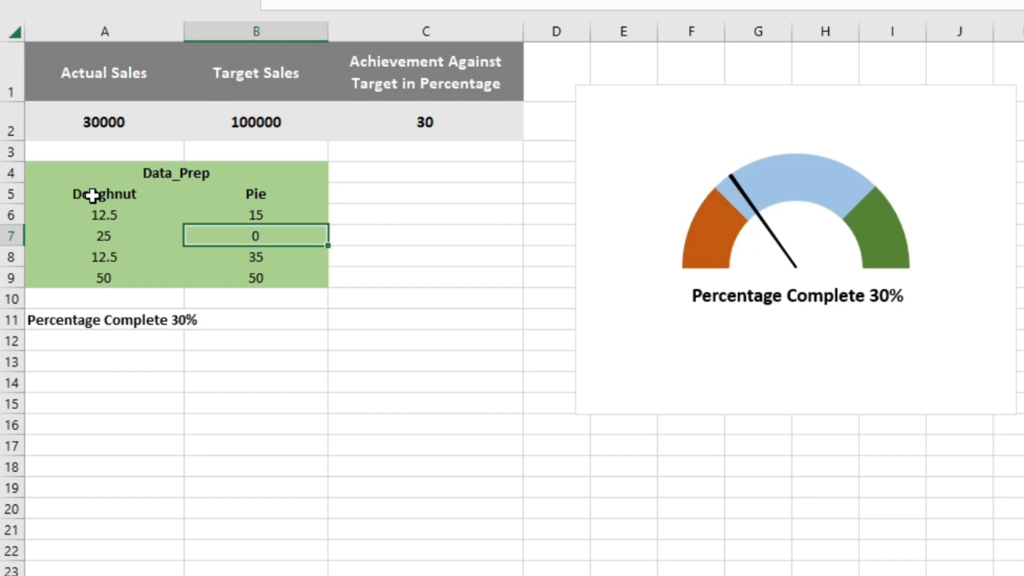
# - Clear the values under the Doughnut and Pie headings in the Data_Prep table
pyautogui.moveTo(87, 211); pyautogui.dragTo(84, 284)
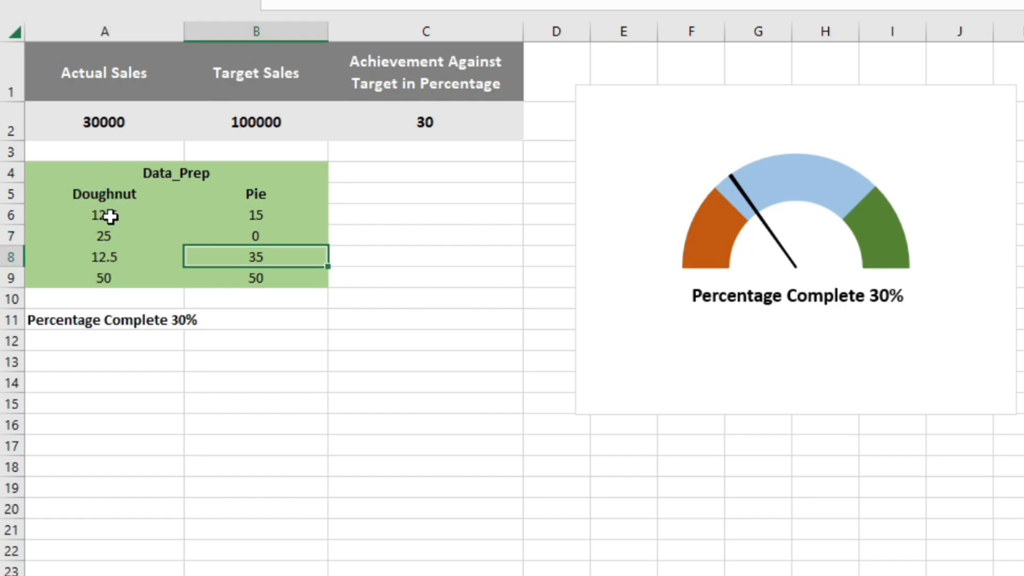
pyautogui.moveTo(110, 216); pyautogui.dragTo(114, 284)
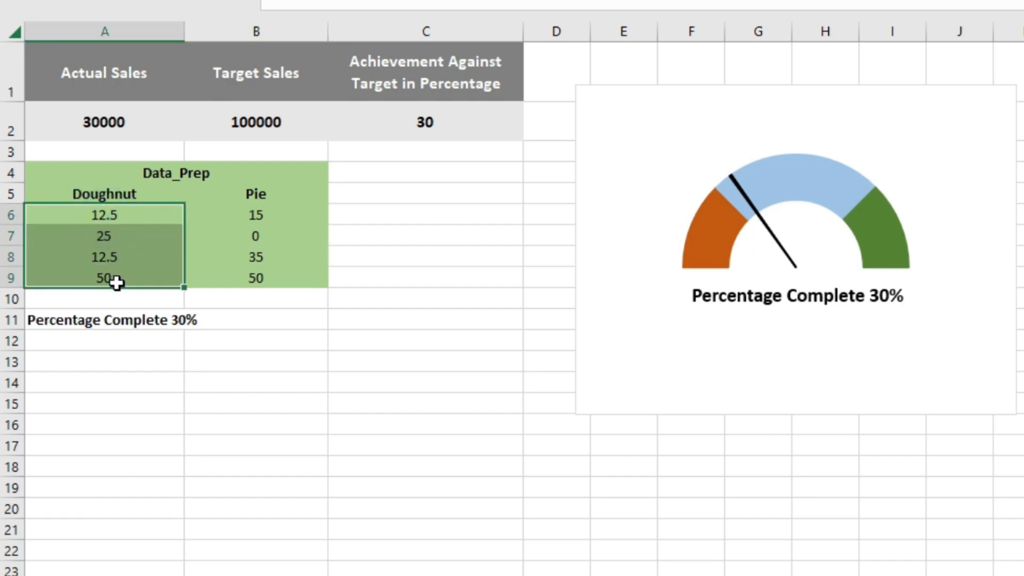
pyautogui.press('Delete')
pyautogui.moveTo(301, 213); pyautogui.dragTo(277, 291)
pyautogui.press('Delete')
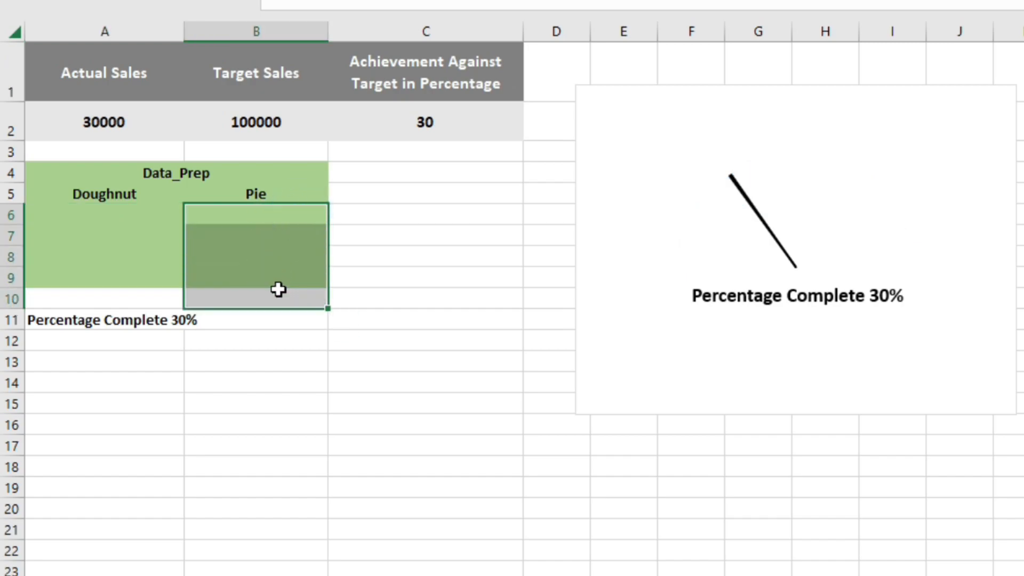
# - Delete the existing gauge chart from the worksheet
pyautogui.click(650, 120)
pyautogui.press('Delete')
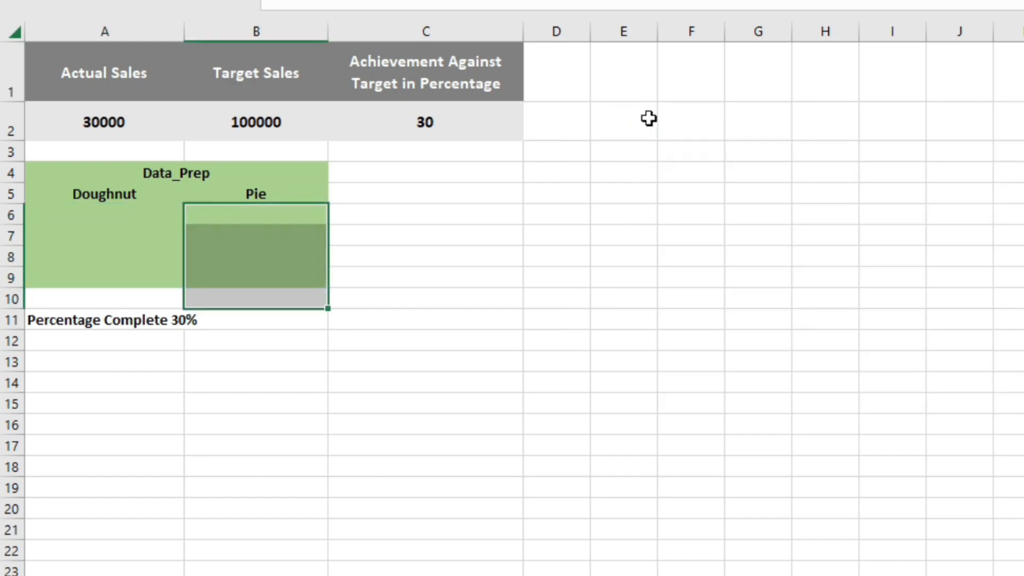
pyautogui.click(555, 235)
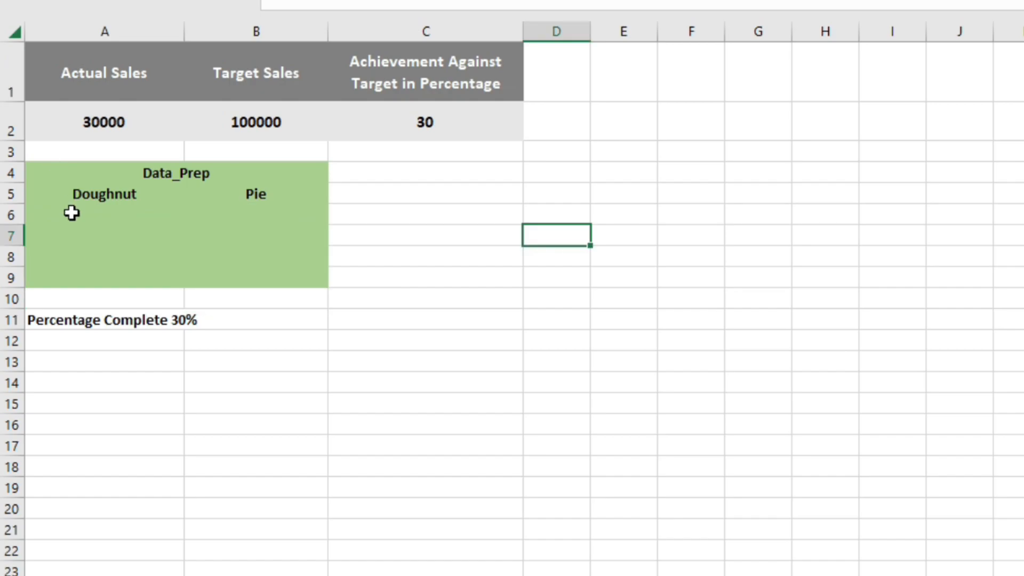
# - Enter 12.5, 25, 12.5 and 50 in cells A6 to A9 under the Doughnut heading
pyautogui.click(80, 213)
pyautogui.write('12.5')
pyautogui.press('Return')
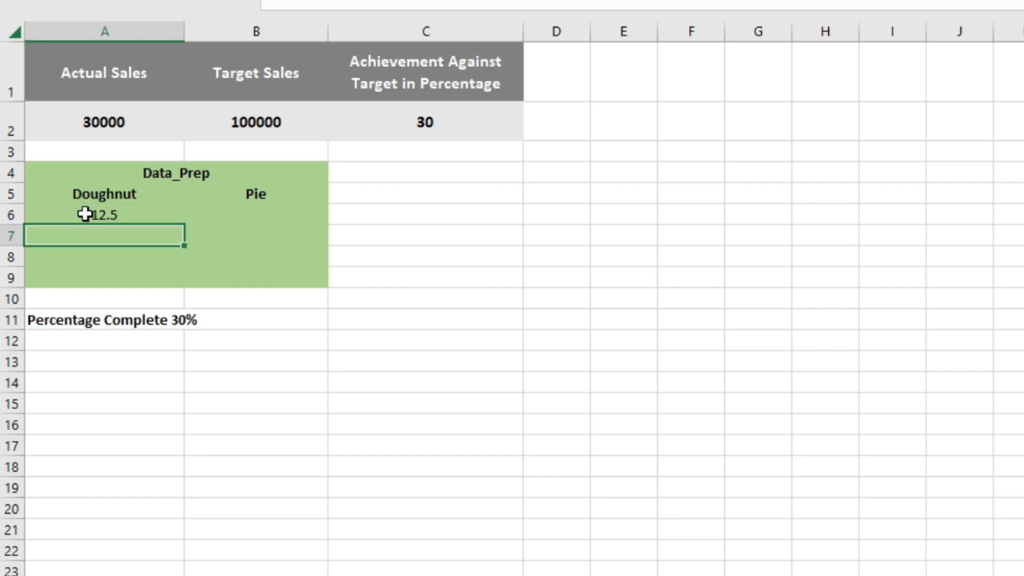
pyautogui.write('25')
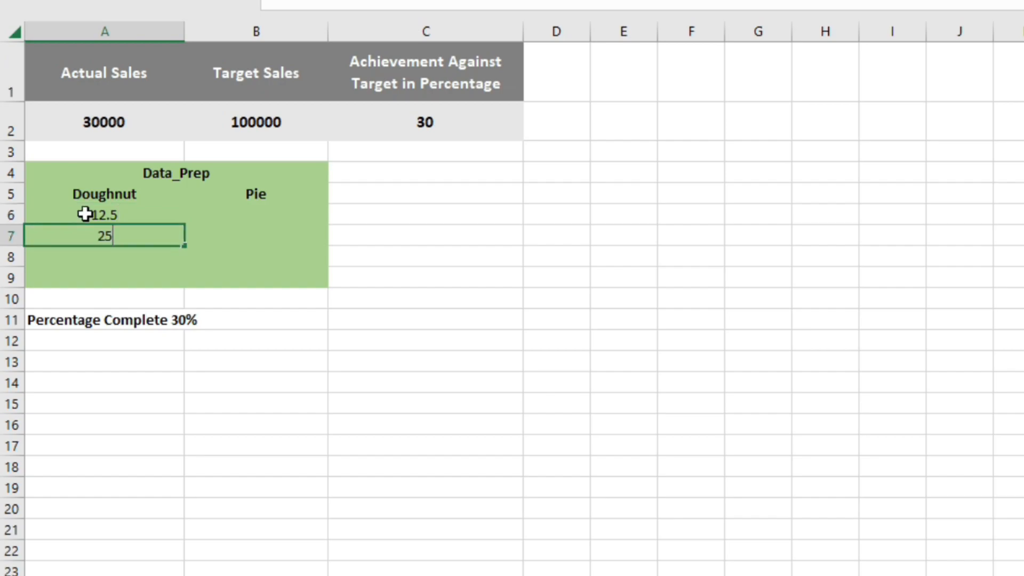
pyautogui.press('Return')
pyautogui.write('12.5')
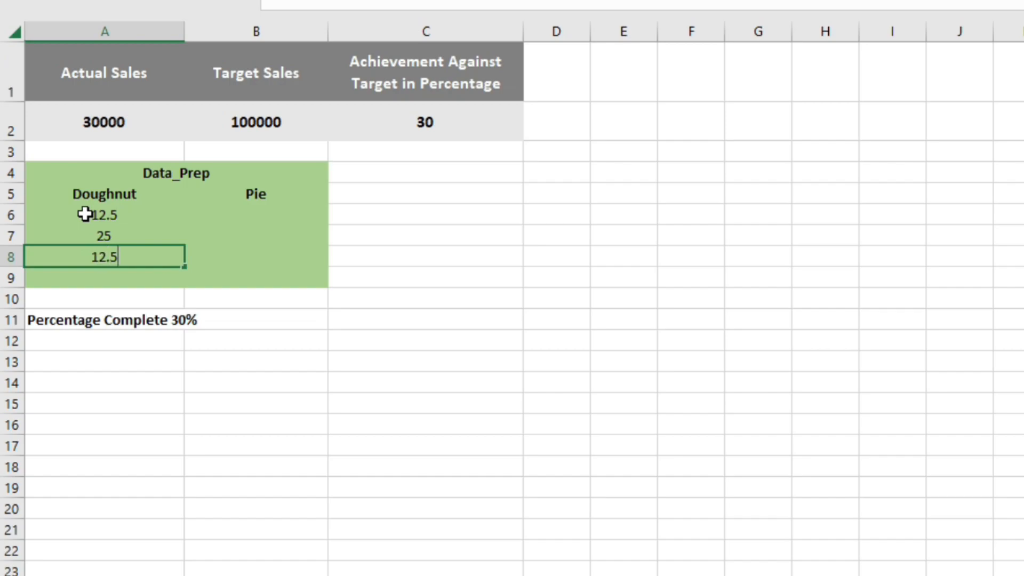
pyautogui.press('Return')
pyautogui.write('5')
pyautogui.press('Tab')
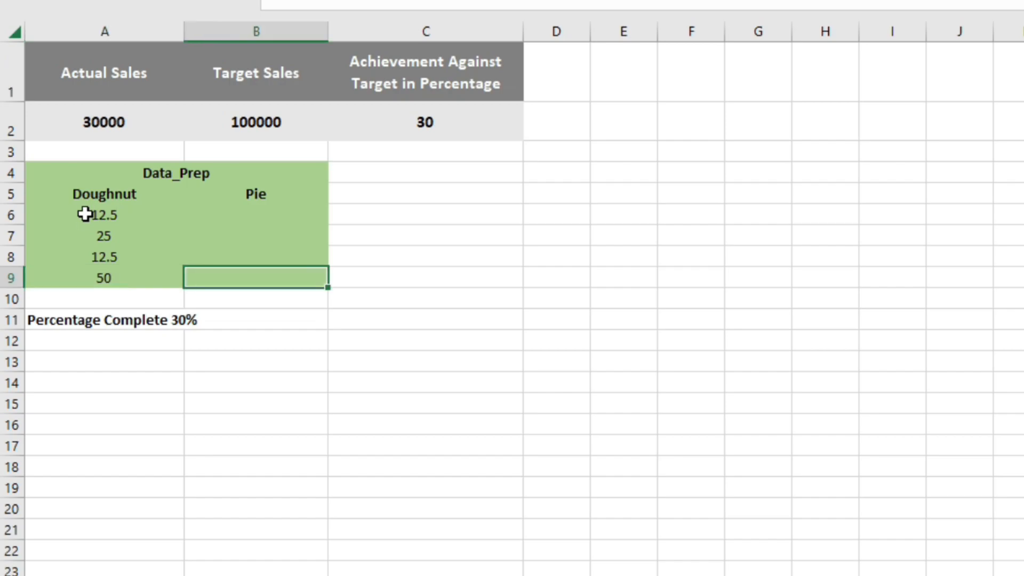
# - Link the first Pie cell, B6, to the achievement percentage in C2
pyautogui.click(261, 216)
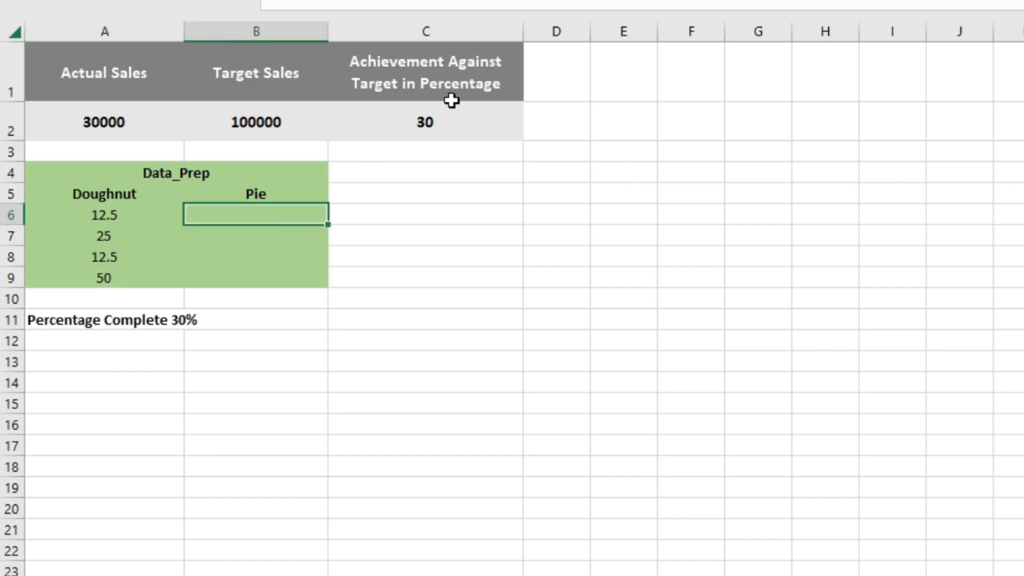
pyautogui.click(421, 123)
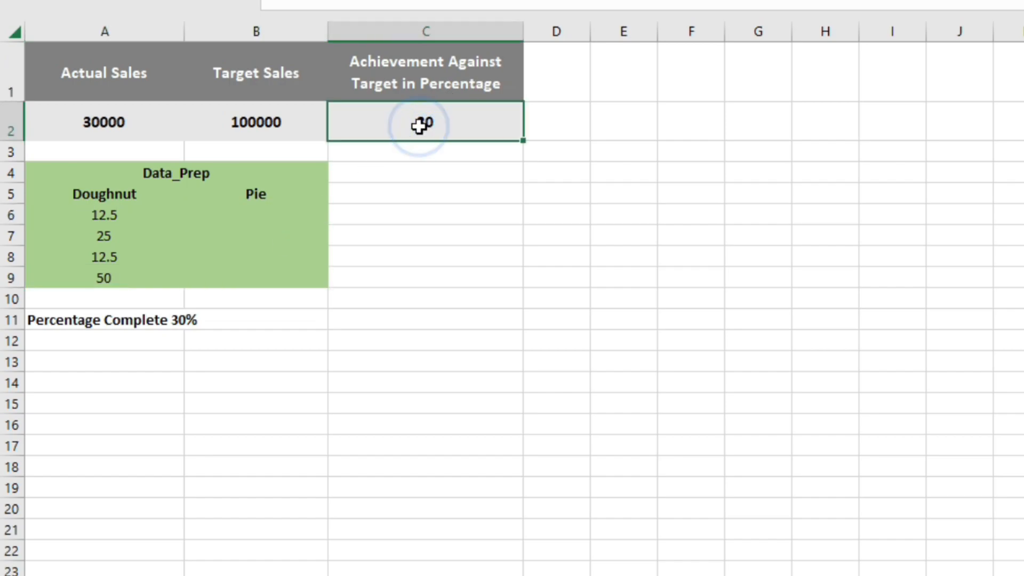
pyautogui.click(271, 208)
pyautogui.doubleClick(271, 208)
pyautogui.write('=')
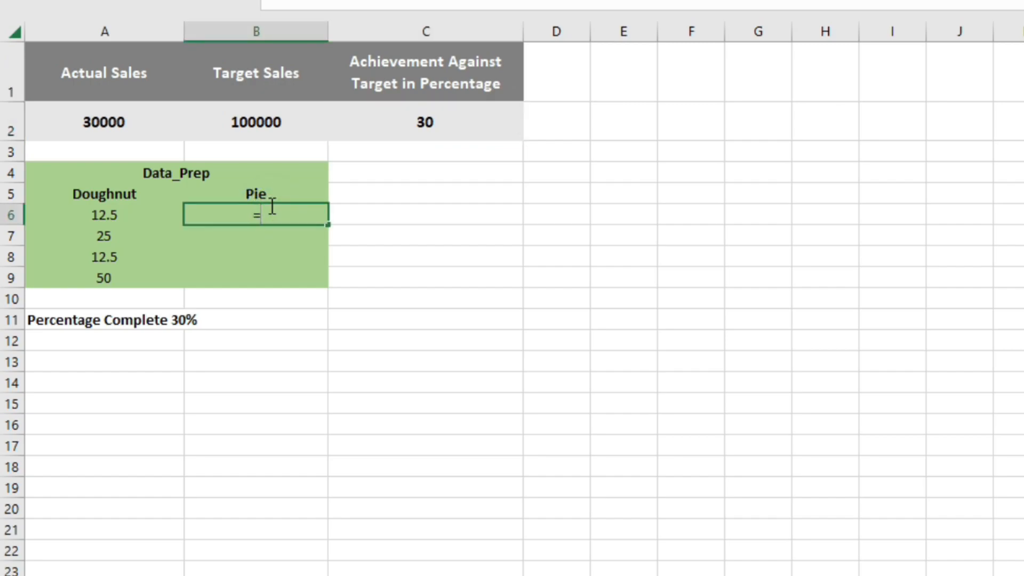
pyautogui.click(424, 122)
pyautogui.press('Return')
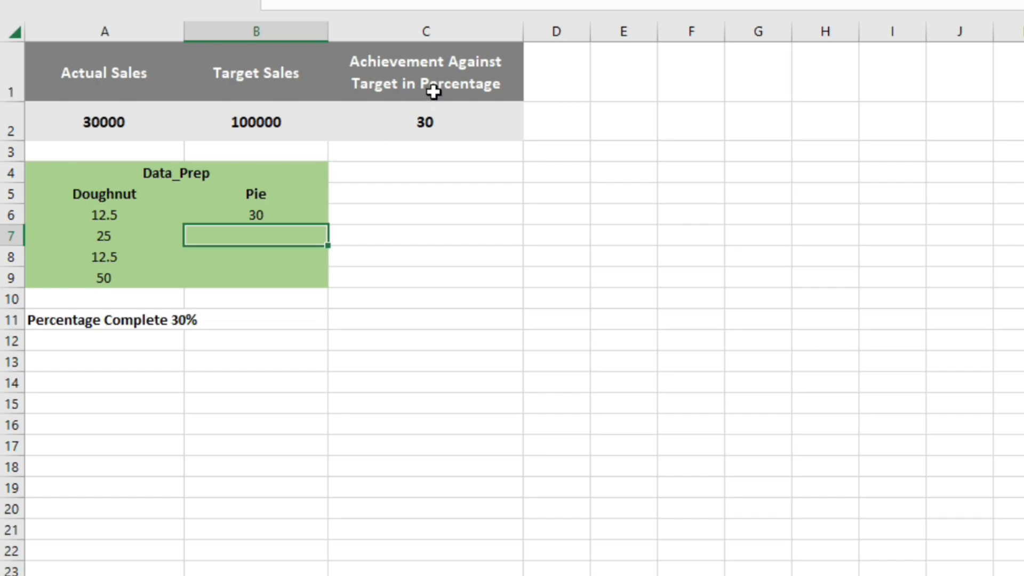
# - Enter .05 in cell B7 as the second Pie value
pyautogui.click(430, 119)
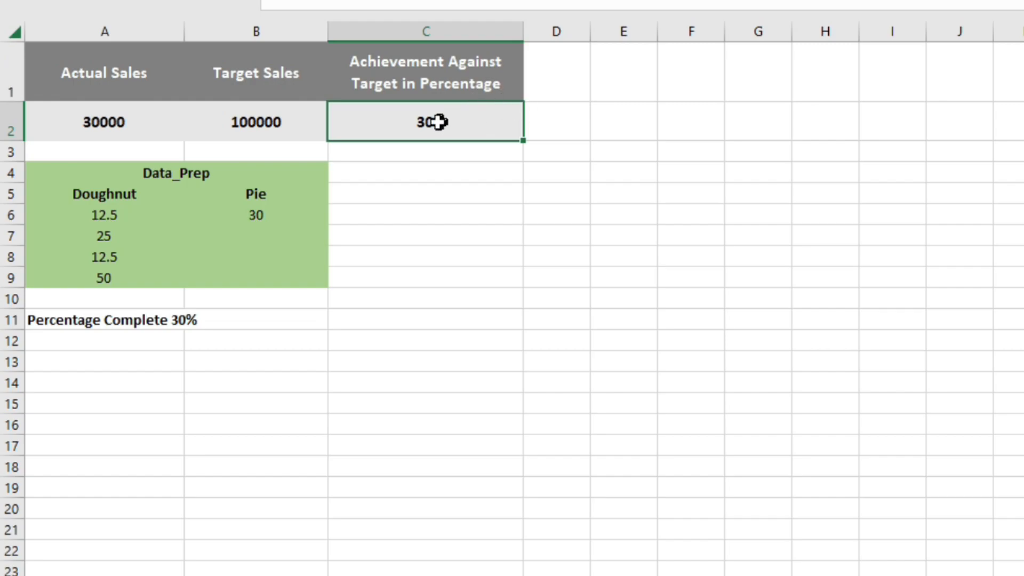
pyautogui.click(265, 216)
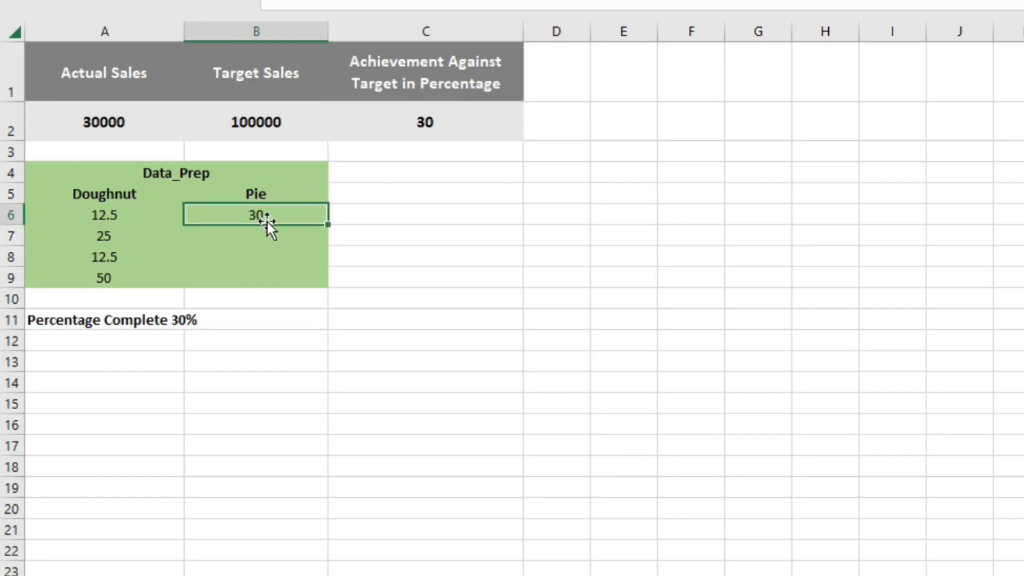
pyautogui.click(260, 230)
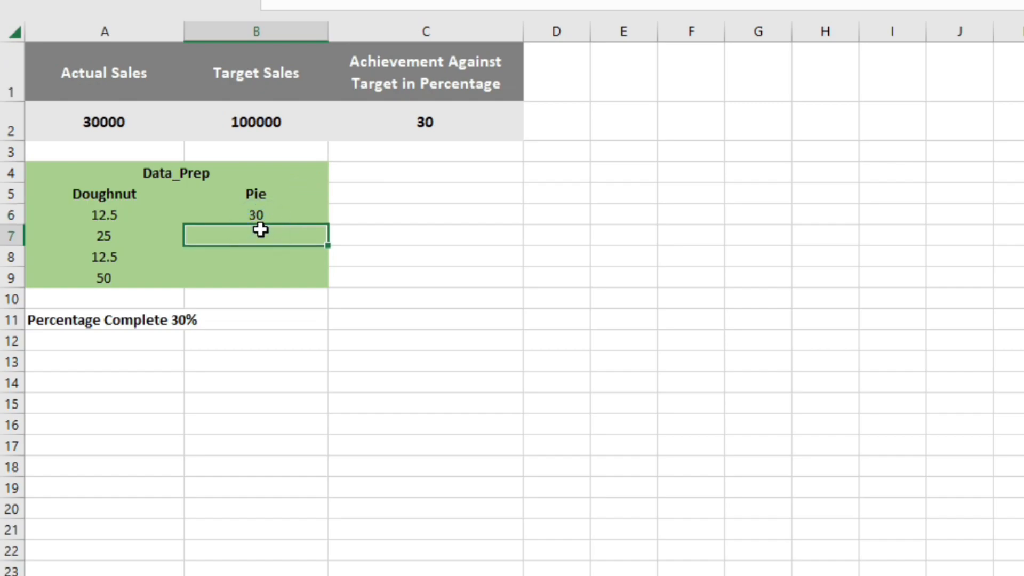
pyautogui.doubleClick(261, 229)
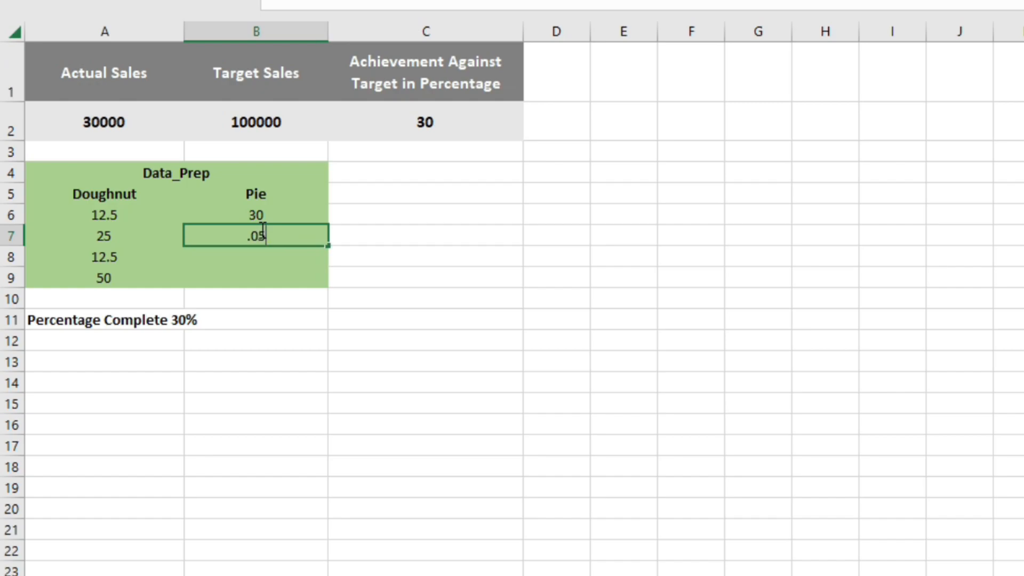
pyautogui.press('Tab')
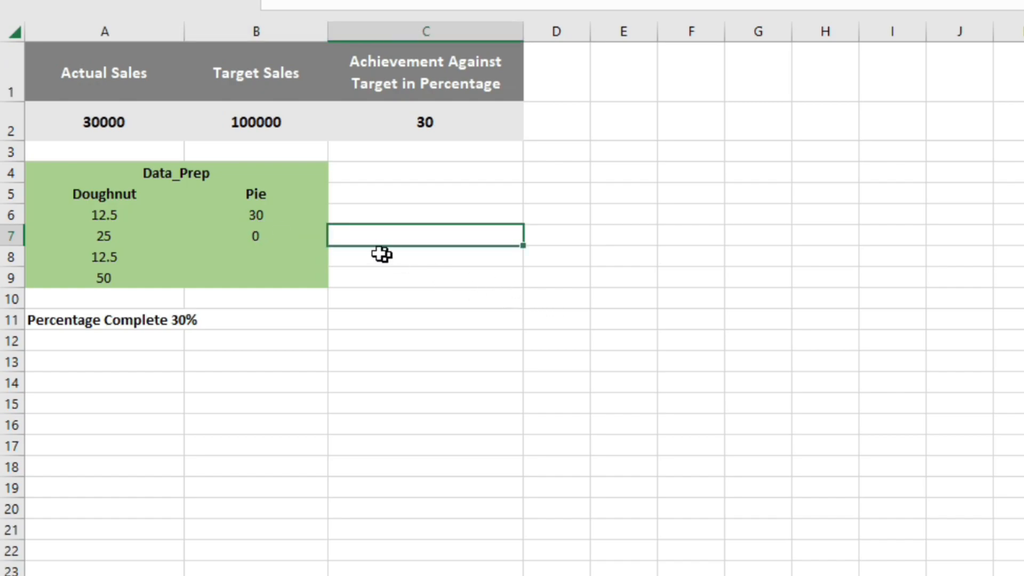
pyautogui.click(301, 236)
# - Enter the formula =100-B6-B7 in cell B8 for the remaining Pie value
pyautogui.click(281, 252)
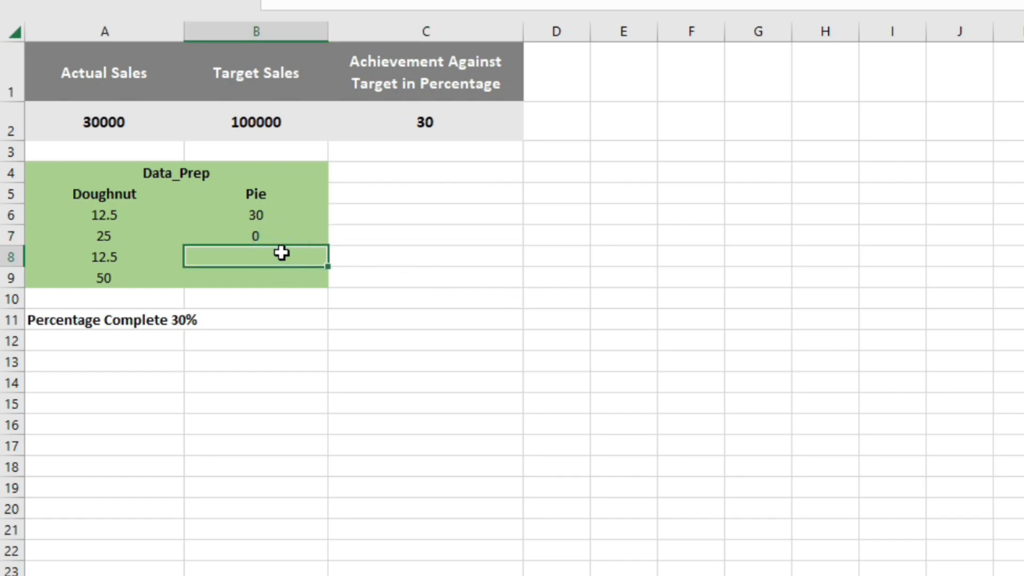
pyautogui.write('=100')
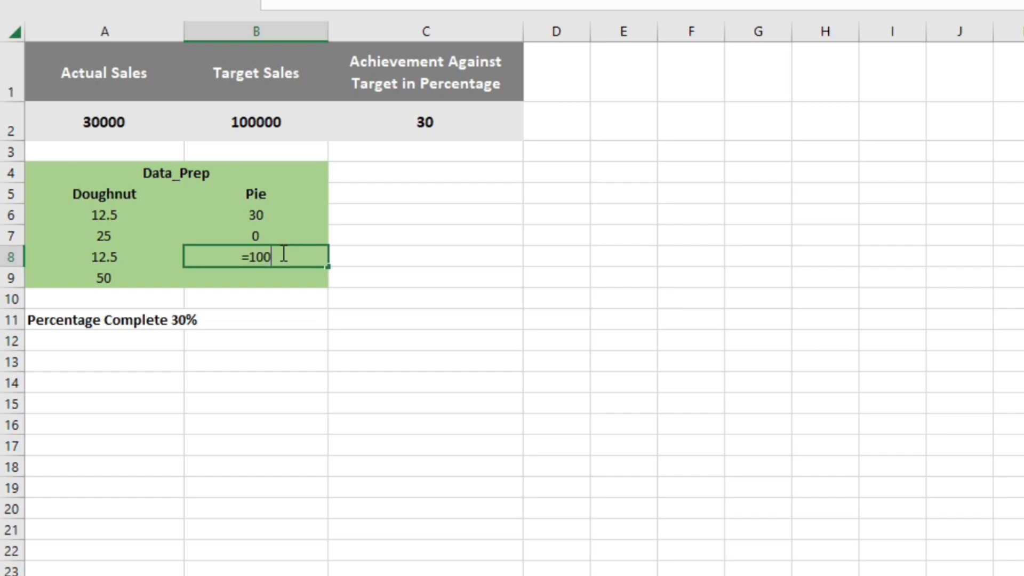
pyautogui.write('-')
pyautogui.click(275, 217)
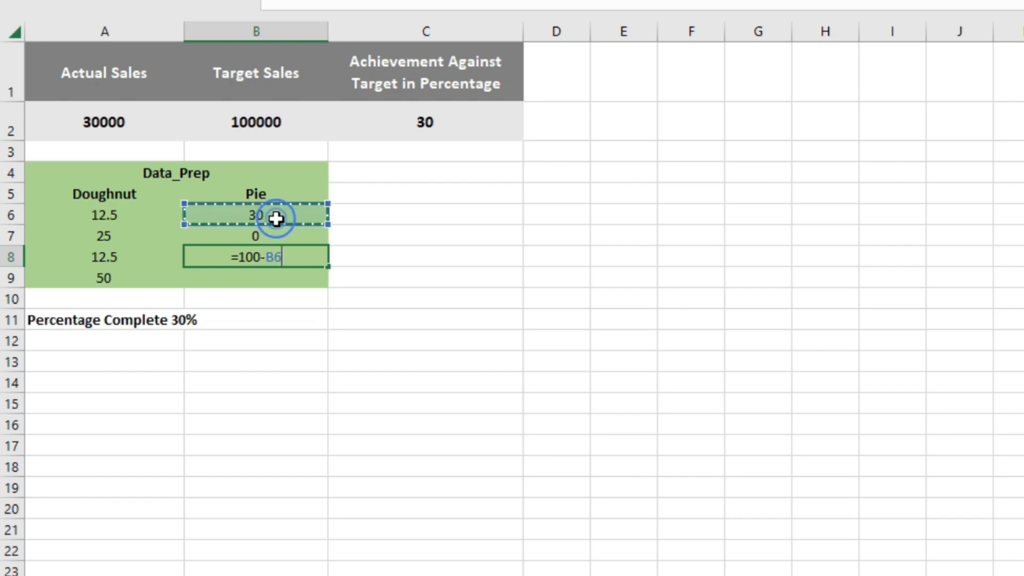
pyautogui.write('-')
pyautogui.click(276, 239)
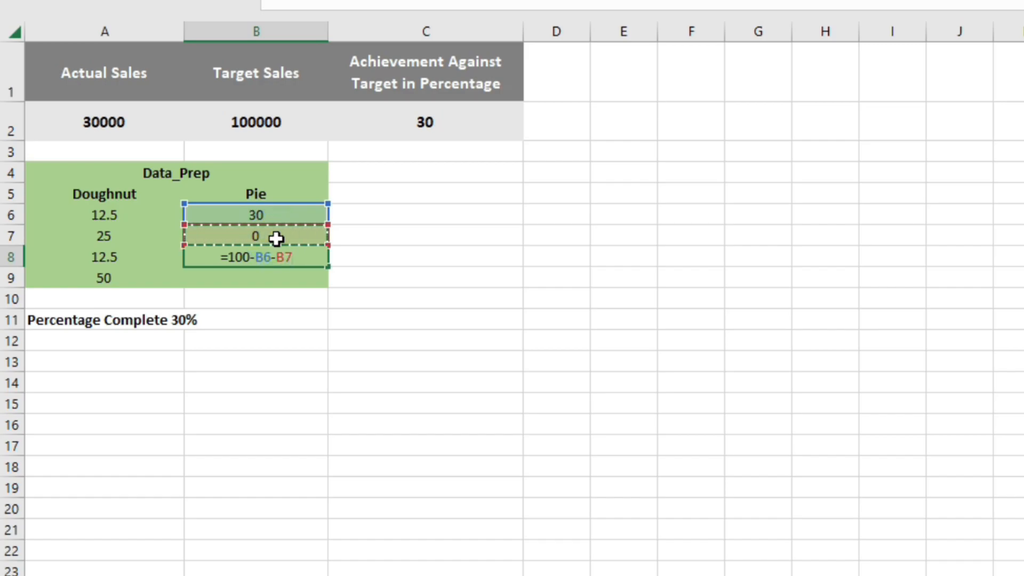
pyautogui.press('Return')
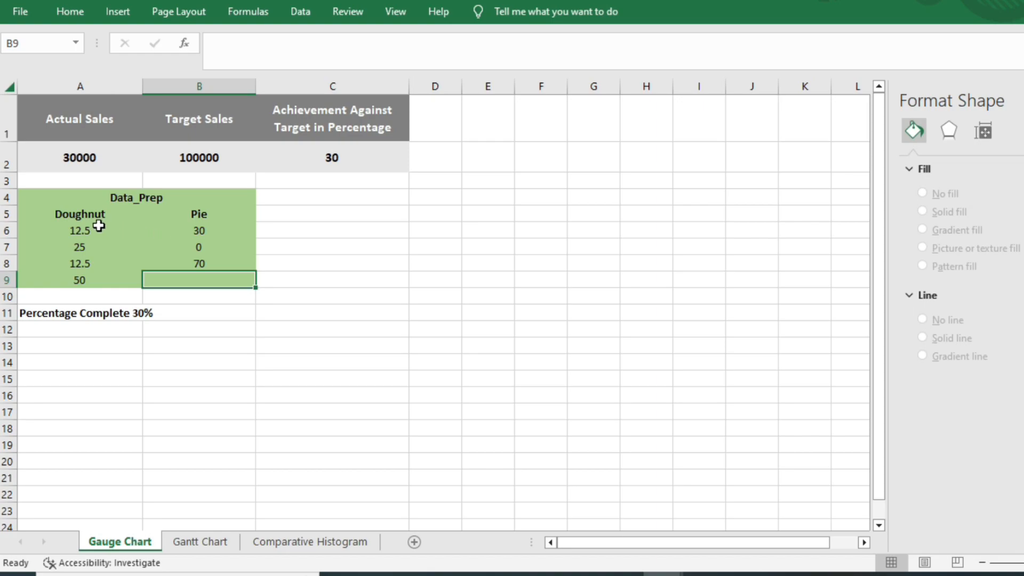
# - Insert a doughnut chart from the Doughnut values in A6:A9 and place it beside the Data_Prep table, clear of the data
pyautogui.moveTo(92, 225); pyautogui.dragTo(87, 279)
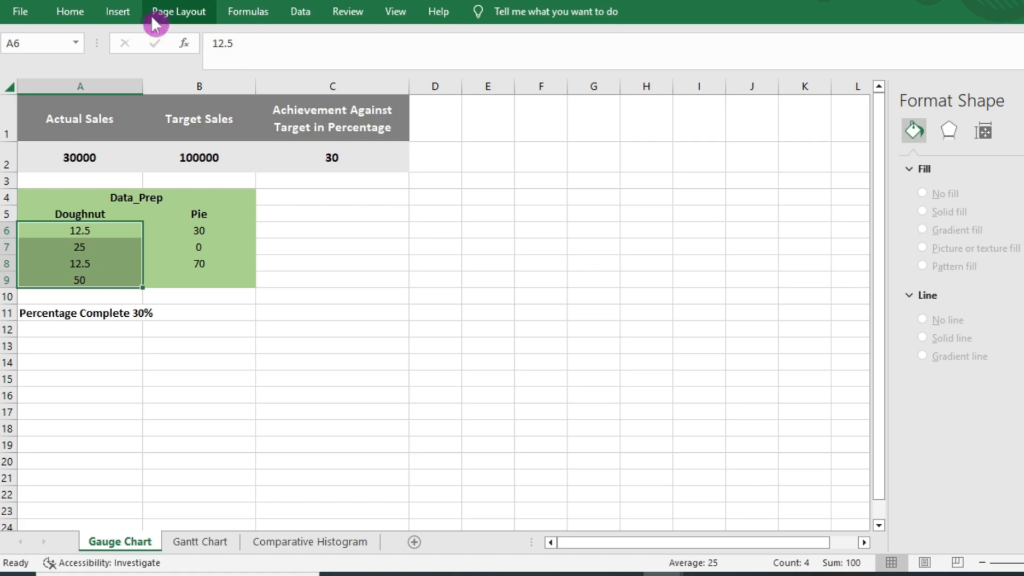
pyautogui.click(137, 15)
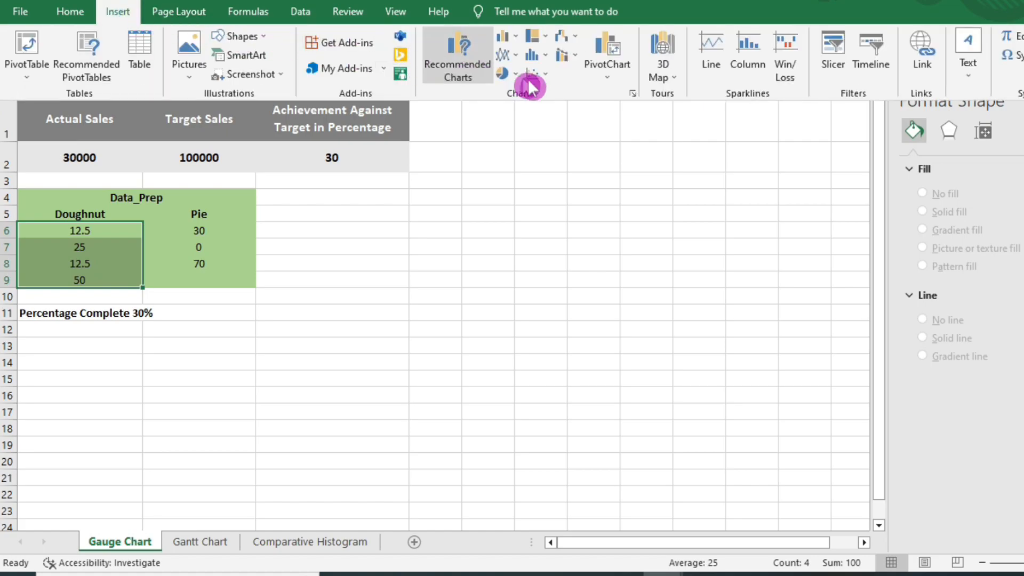
pyautogui.click(517, 71)
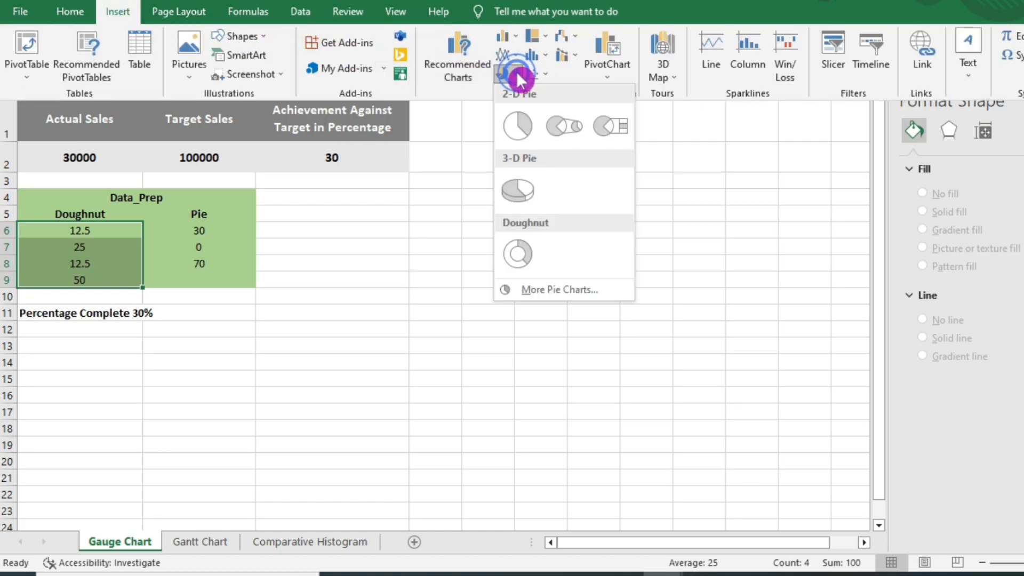
pyautogui.click(517, 256)
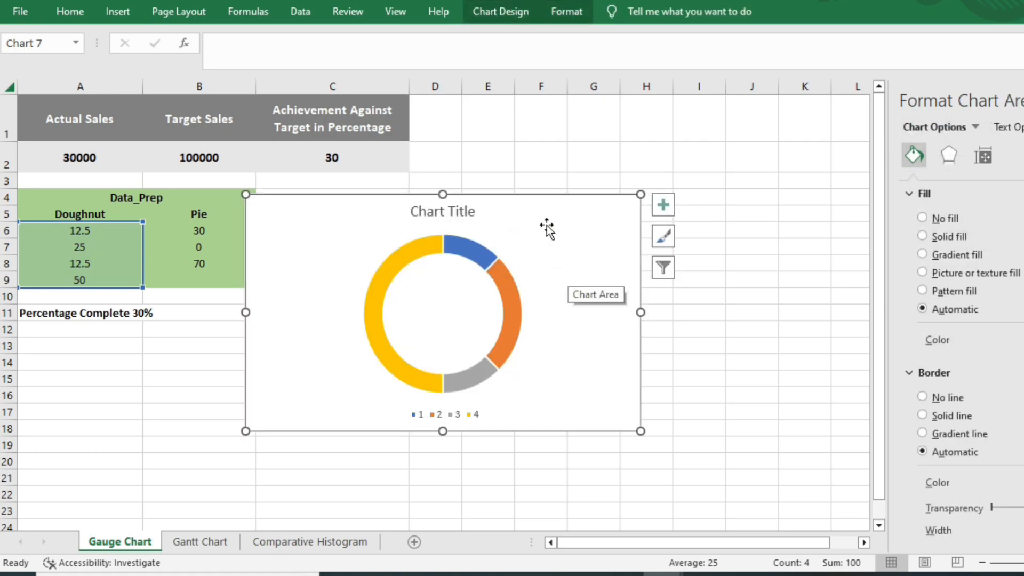
pyautogui.moveTo(539, 211)
pyautogui.mouseDown()
pyautogui.moveTo(686, 201)
pyautogui.moveTo(665, 201)
pyautogui.mouseUp()
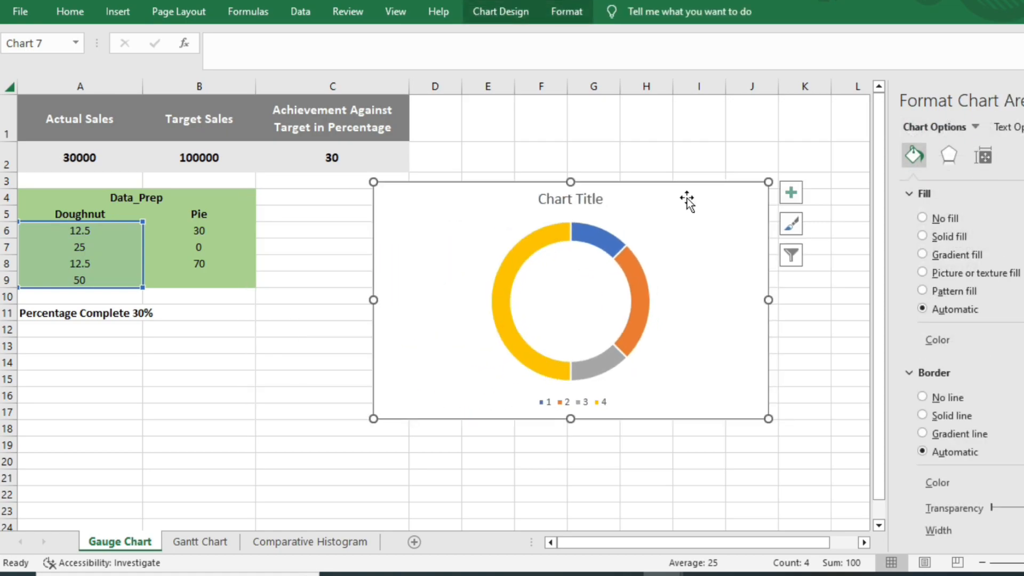
# - Set the doughnut series' angle of first slice to 270°
pyautogui.click(566, 237)
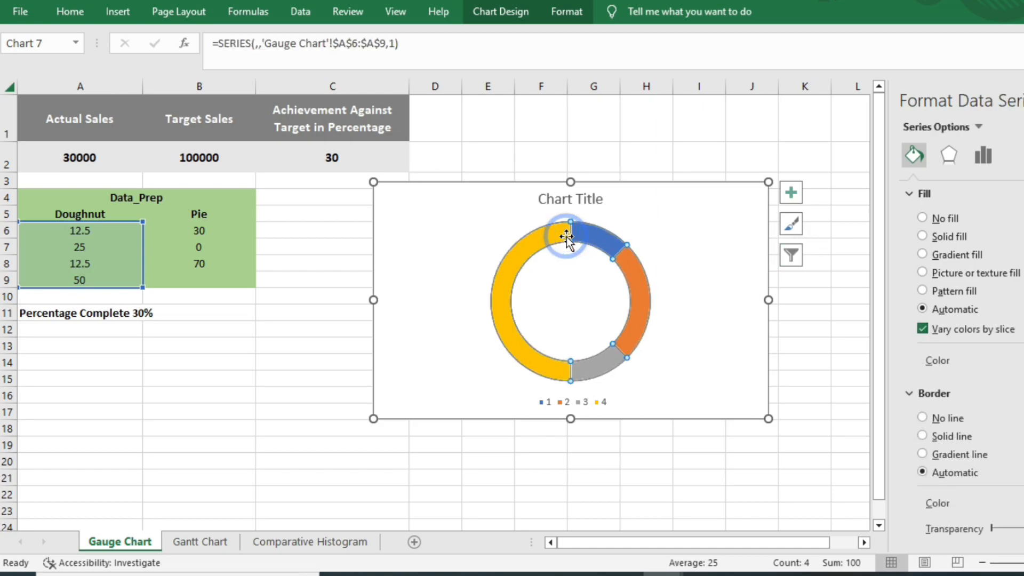
pyautogui.hotkey('ctrl', '1')
pyautogui.click(983, 155)
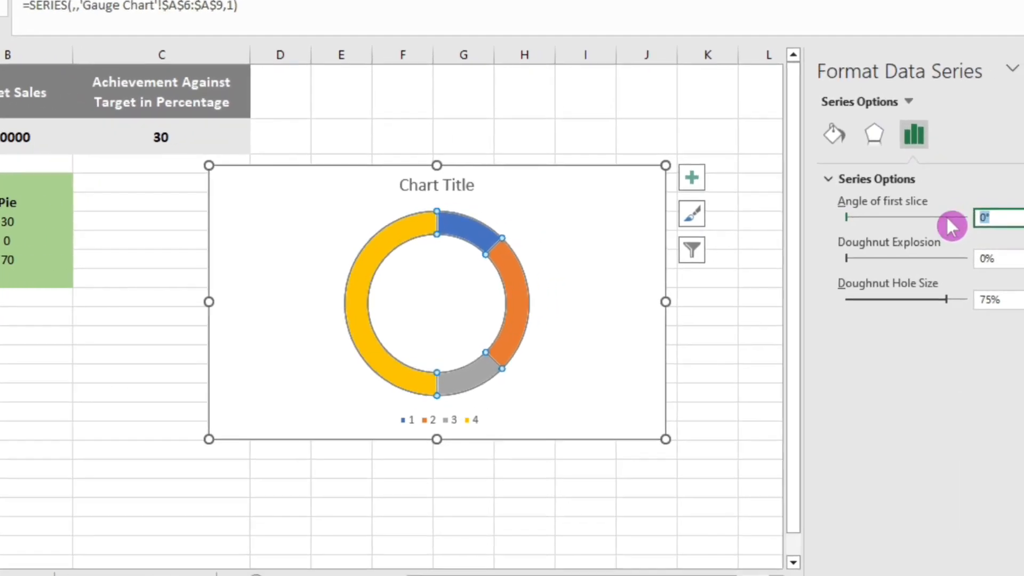
pyautogui.write('2')
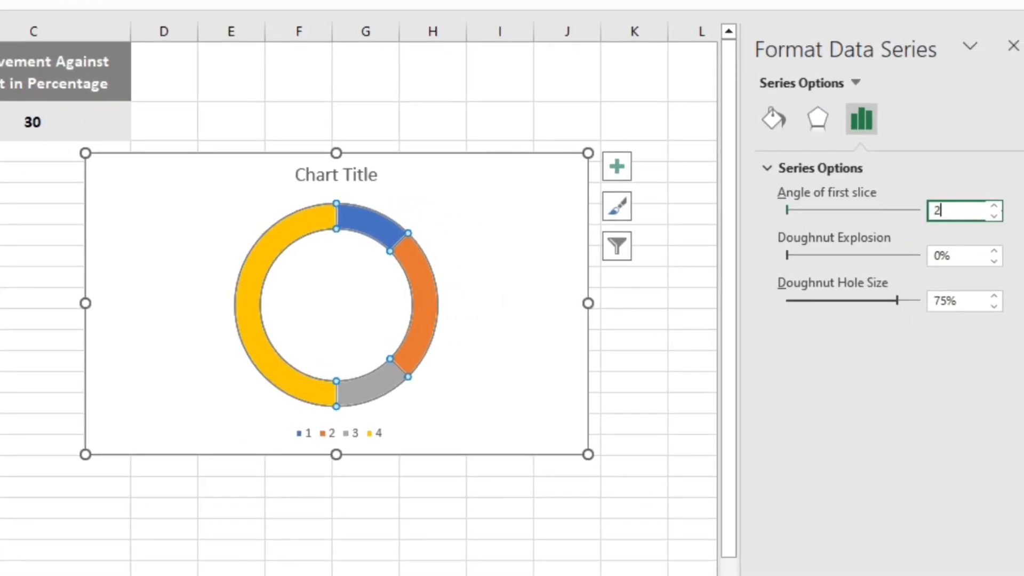
pyautogui.write('70')
pyautogui.press('Return')
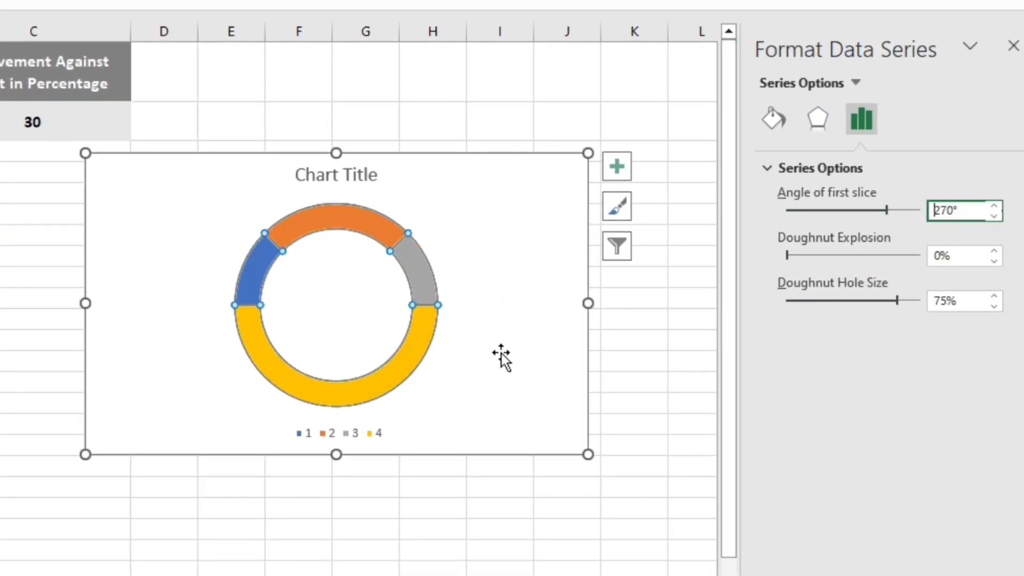
# - Set the doughnut hole size to 60%
pyautogui.click(911, 302)
pyautogui.write('60')
pyautogui.press('Return')
# - Remove the fill and border line from the doughnut's lower-half slice (the value 50 point)
pyautogui.moveTo(417, 347)
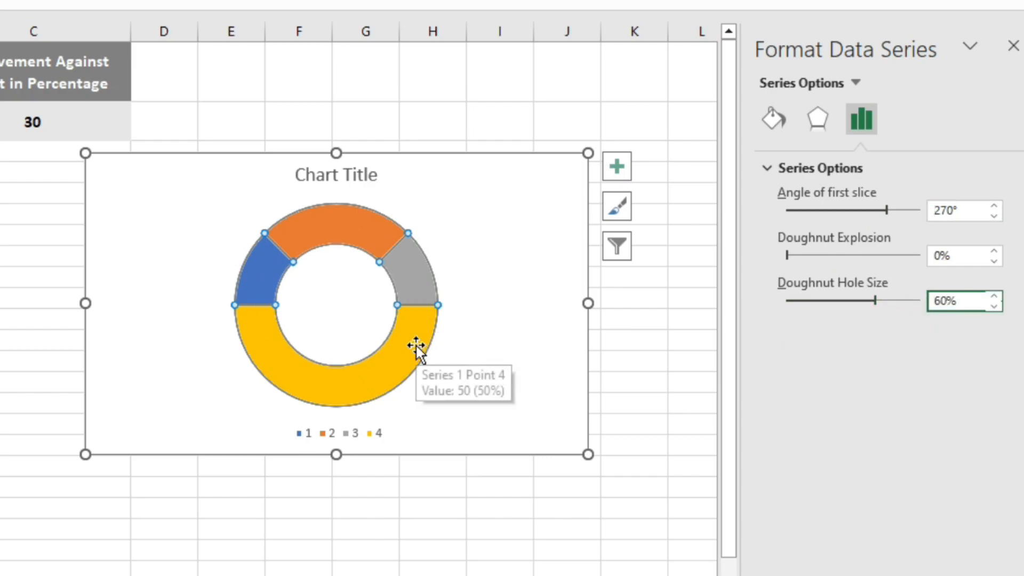
pyautogui.click(369, 368)
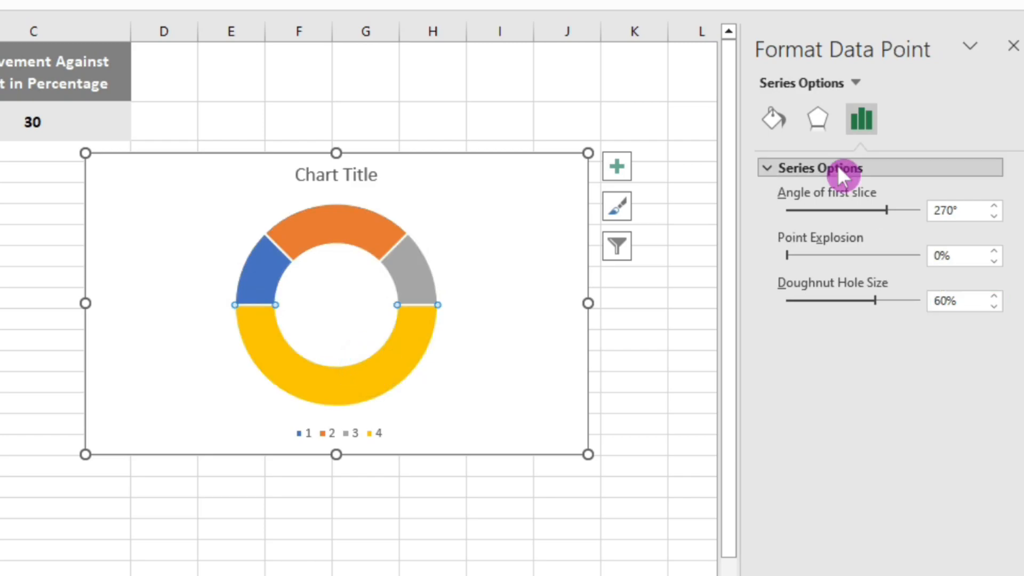
pyautogui.click(787, 122)
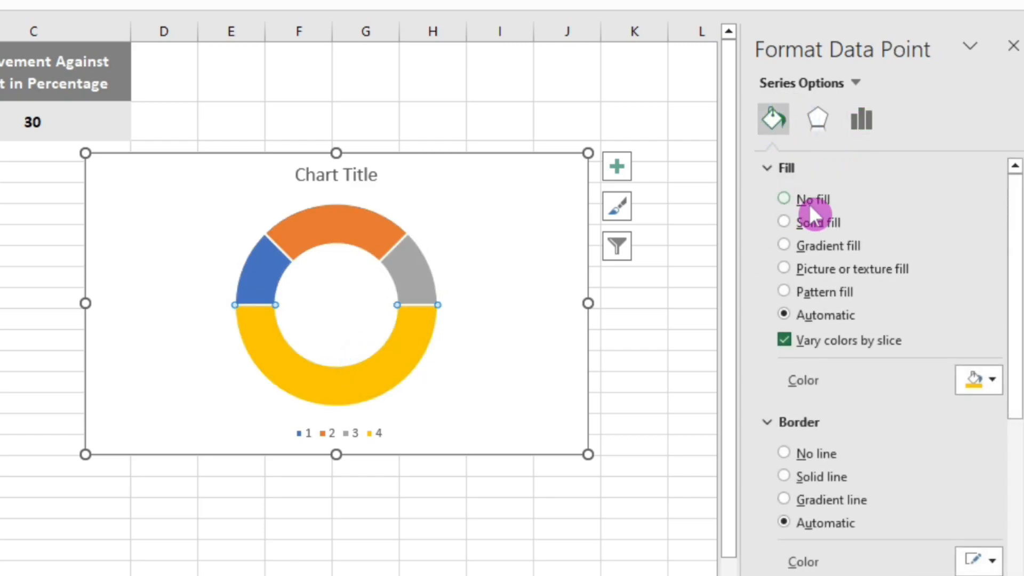
pyautogui.click(808, 205)
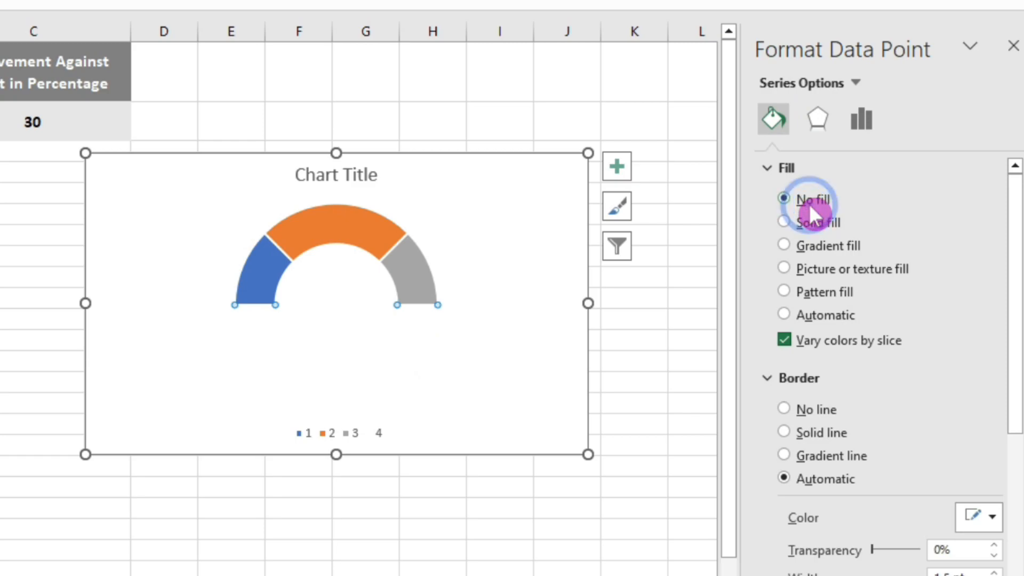
pyautogui.click(817, 410)
pyautogui.click(692, 382)
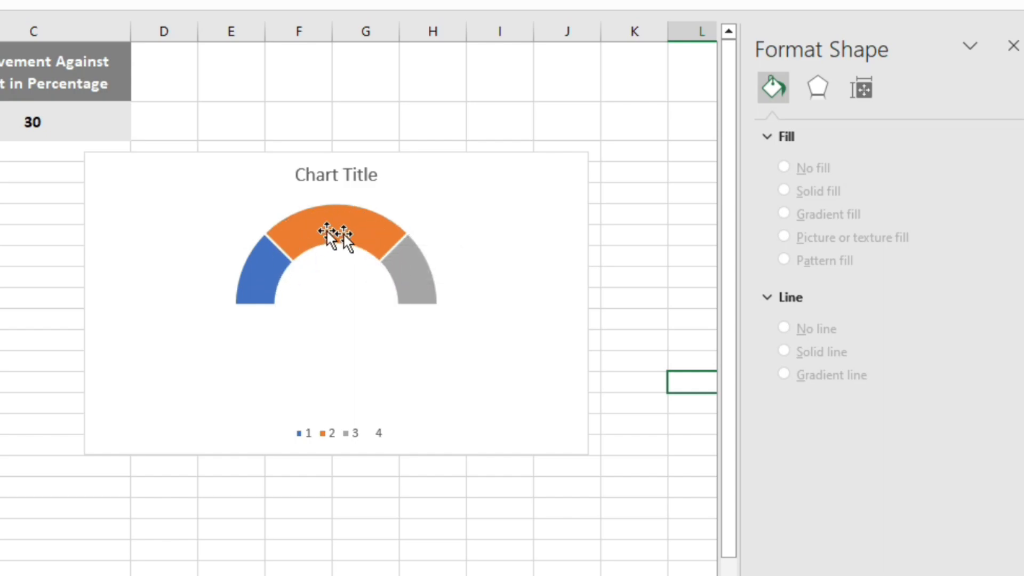
pyautogui.click(675, 210)
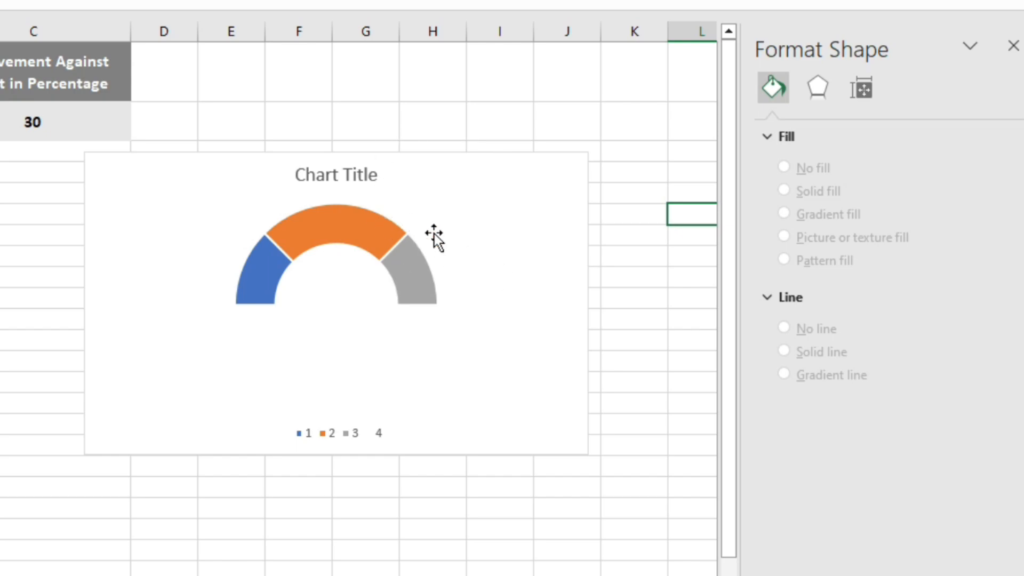
# - Remove the border line from the entire doughnut series
pyautogui.click(287, 241)
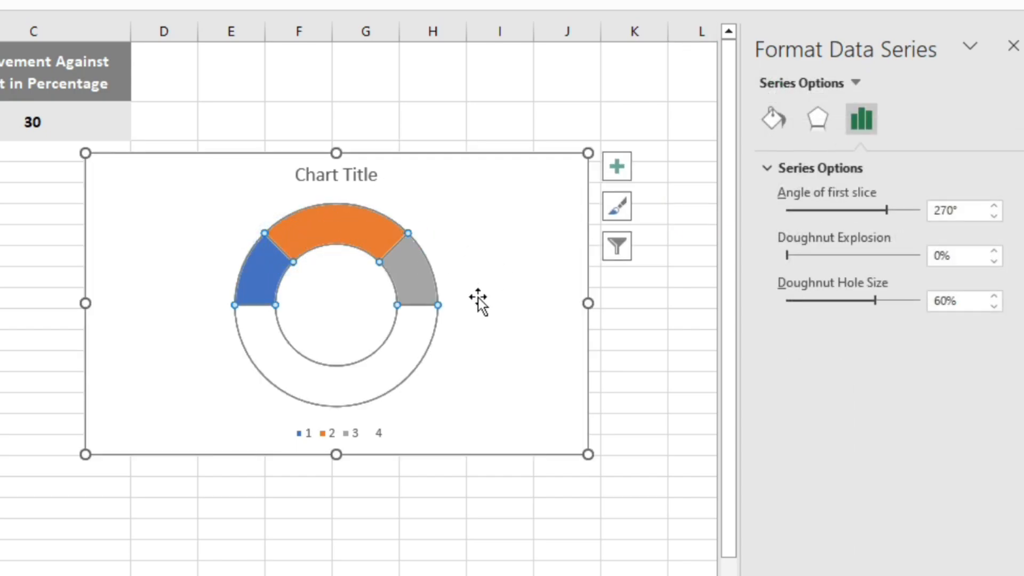
pyautogui.click(773, 115)
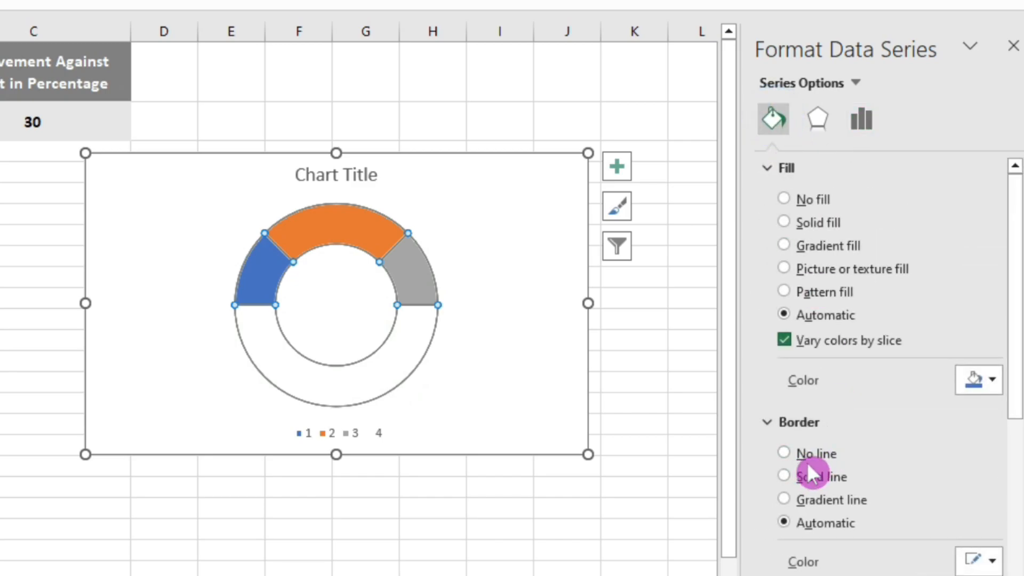
pyautogui.click(784, 454)
pyautogui.click(521, 453)
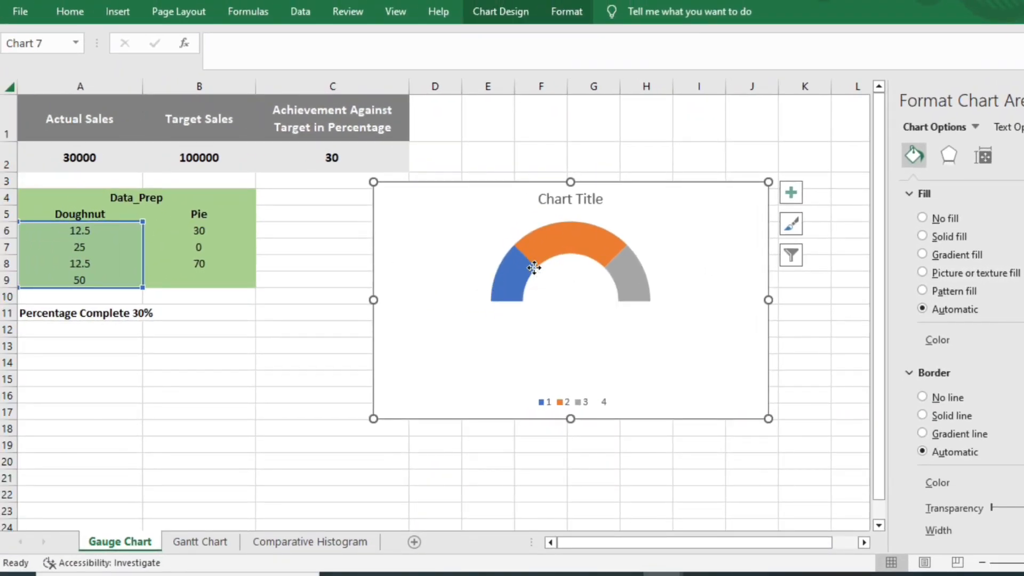
# - Add a second data series named "pie" to the chart, using the Pie values in B6:B9
pyautogui.click(534, 268)
pyautogui.rightClick(535, 270)
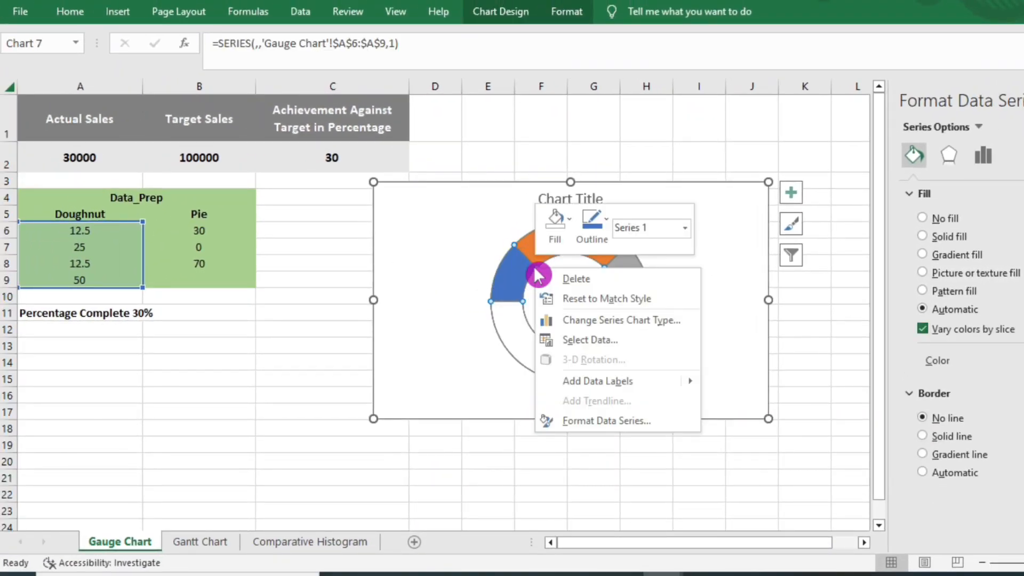
pyautogui.click(587, 344)
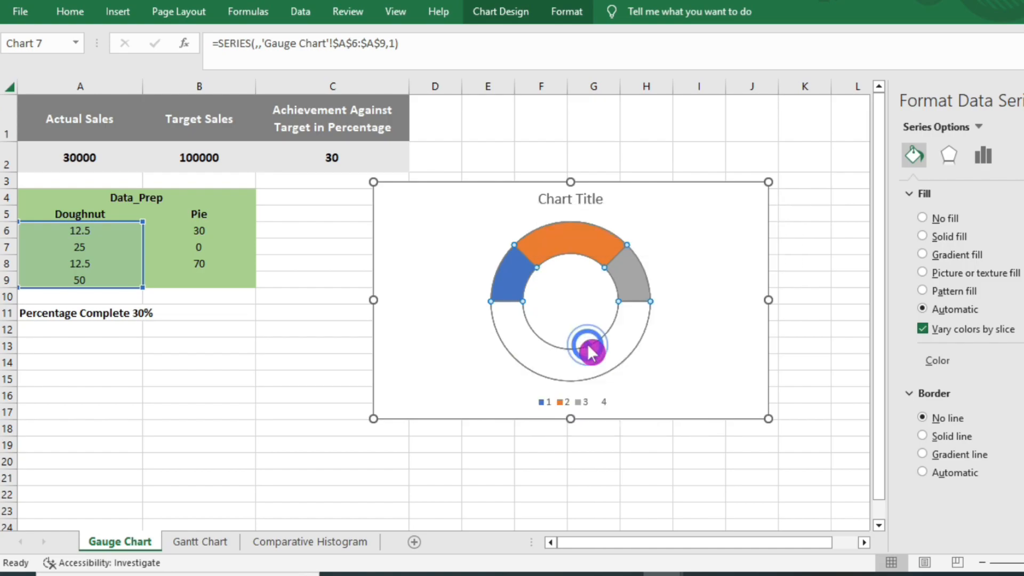
pyautogui.click(54, 201)
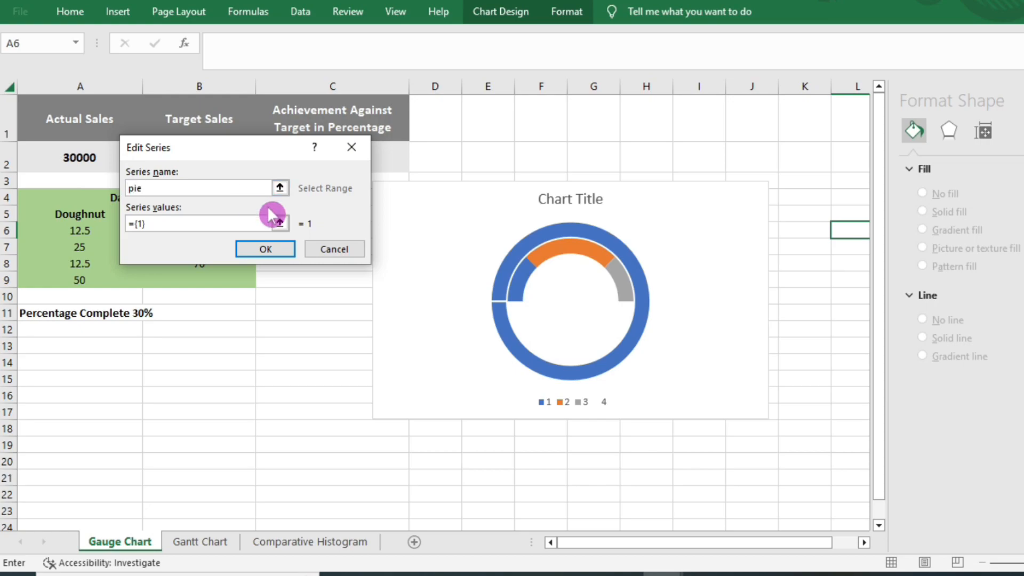
pyautogui.click(280, 223)
pyautogui.moveTo(260, 151); pyautogui.dragTo(560, 216)
pyautogui.moveTo(198, 230); pyautogui.dragTo(206, 283)
pyautogui.click(660, 242)
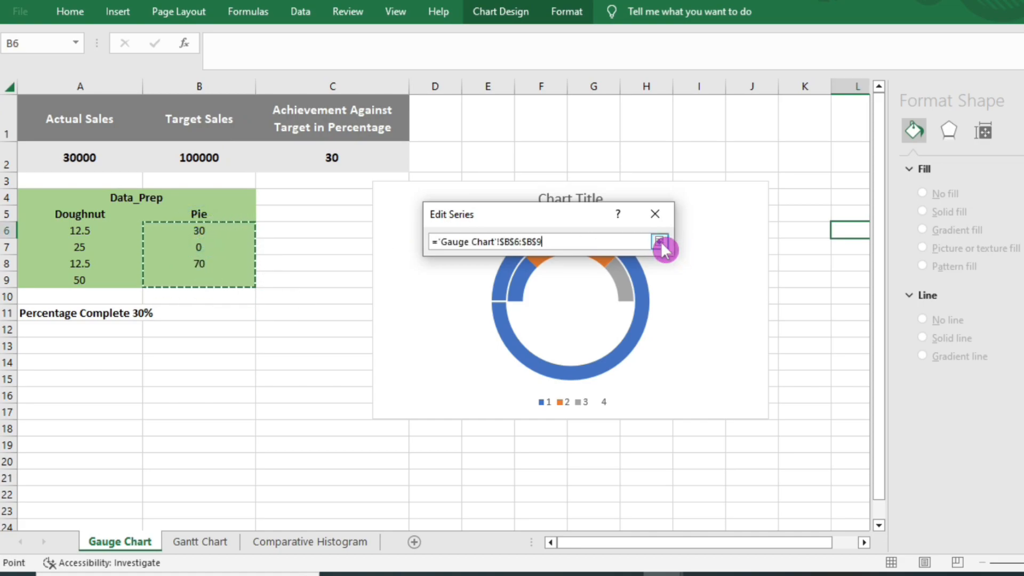
pyautogui.click(559, 313)
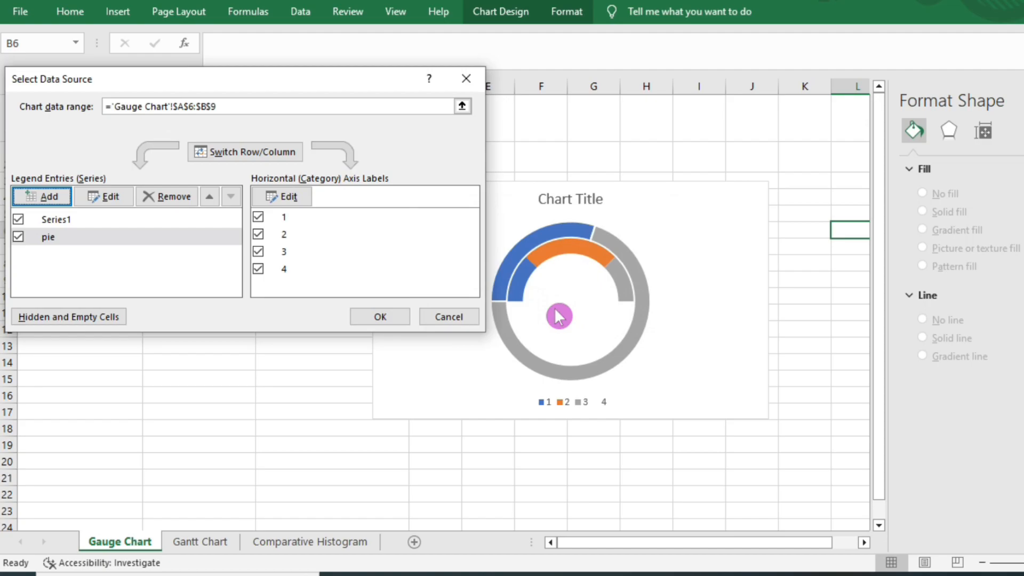
pyautogui.click(395, 316)
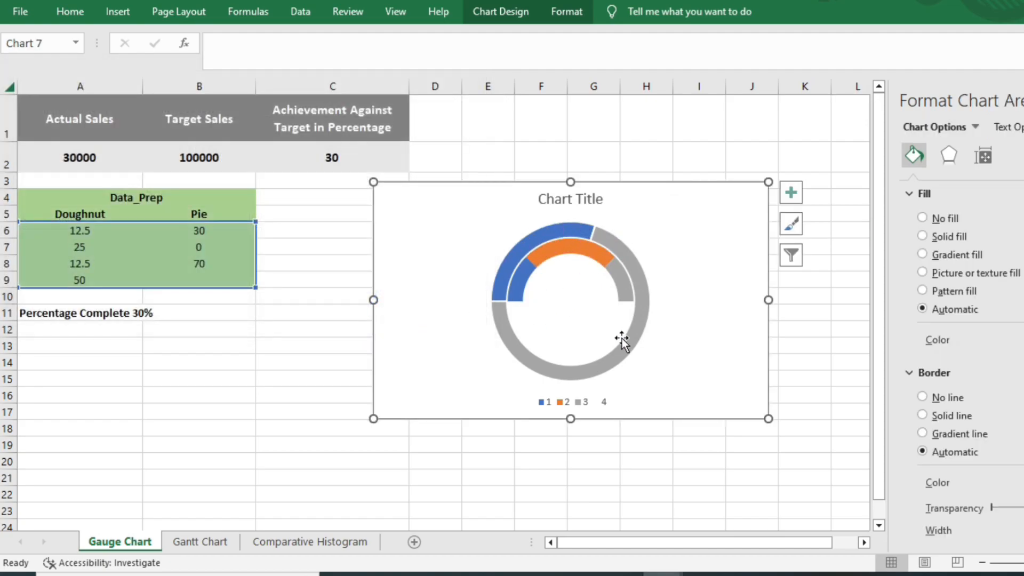
# - Change the "pie" series to the Pie chart type in a custom combination, keeping Series1 as Doughnut
pyautogui.click(626, 346)
pyautogui.rightClick(627, 346)
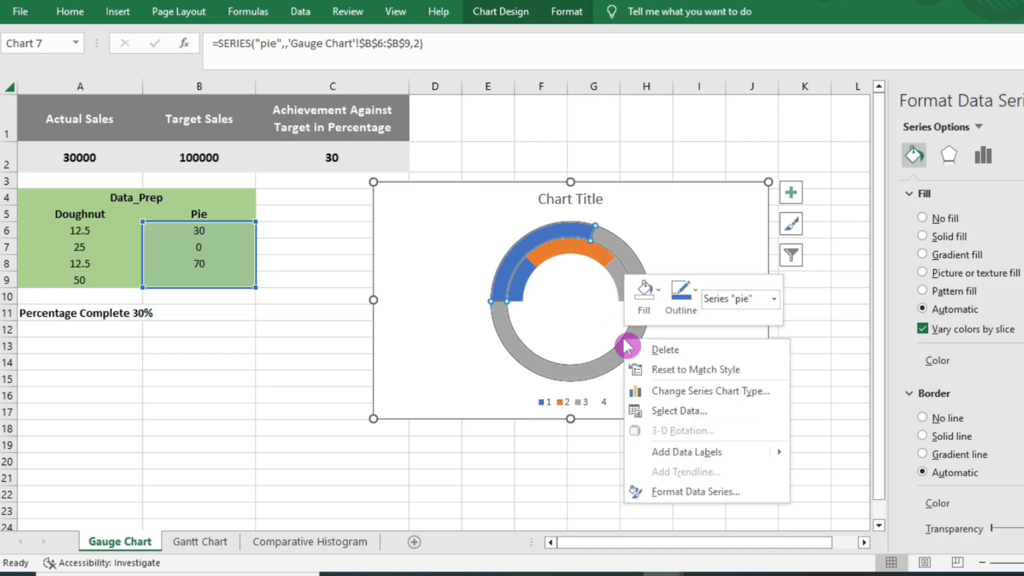
pyautogui.click(698, 393)
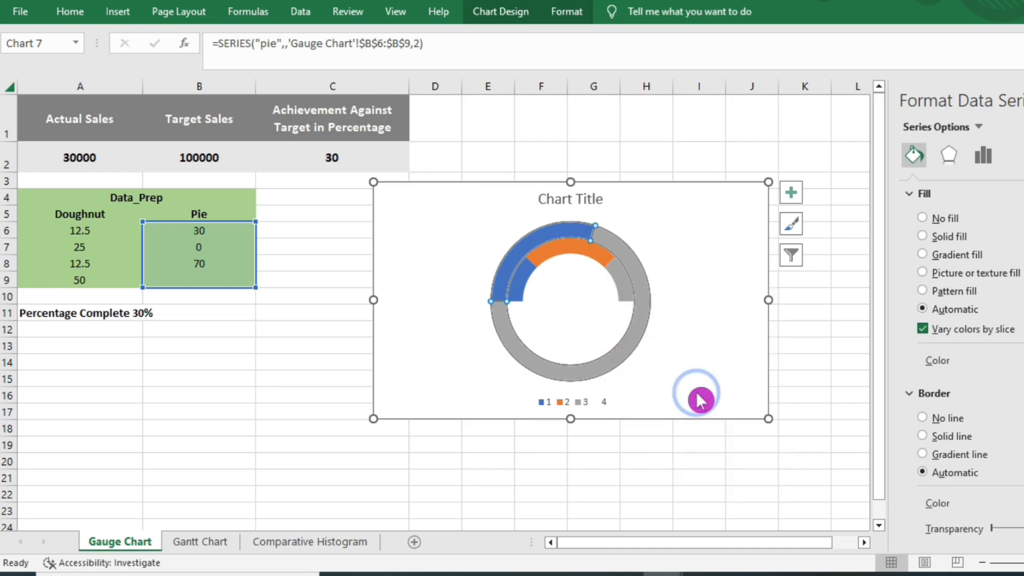
pyautogui.click(355, 407)
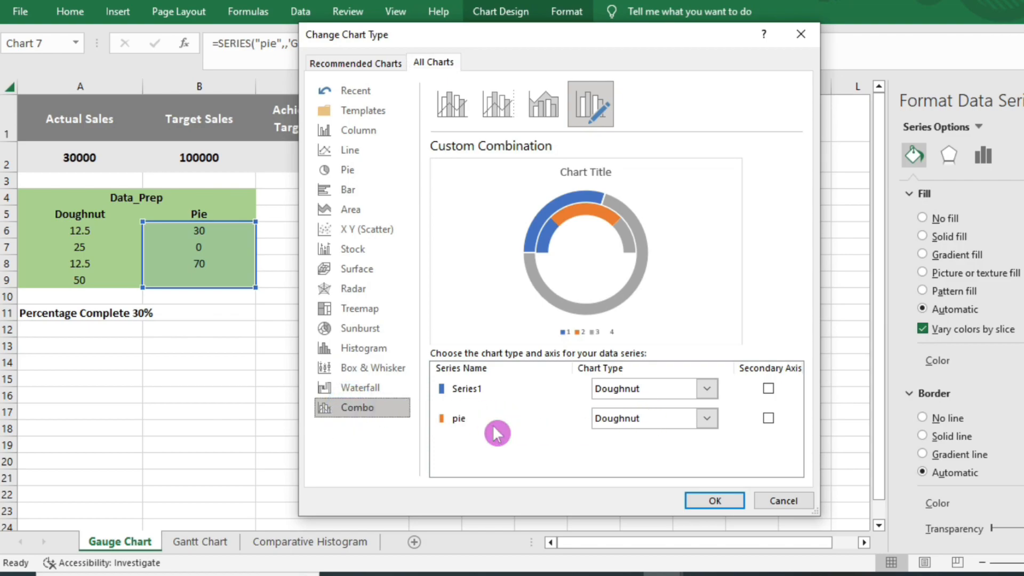
pyautogui.click(717, 421)
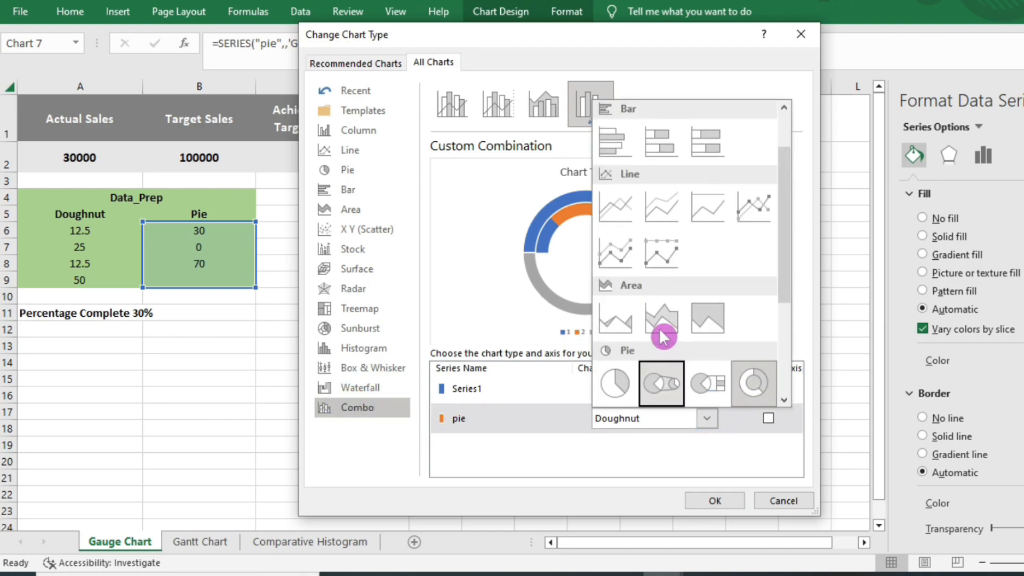
pyautogui.click(622, 388)
pyautogui.click(705, 502)
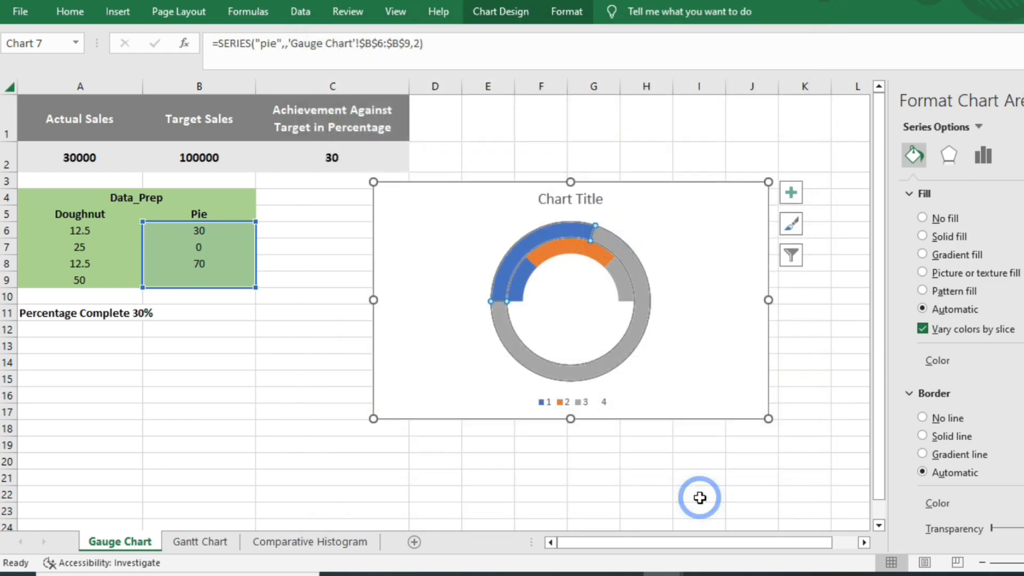
# - Set the "pie" series' angle of first slice to 270°
pyautogui.click(610, 293)
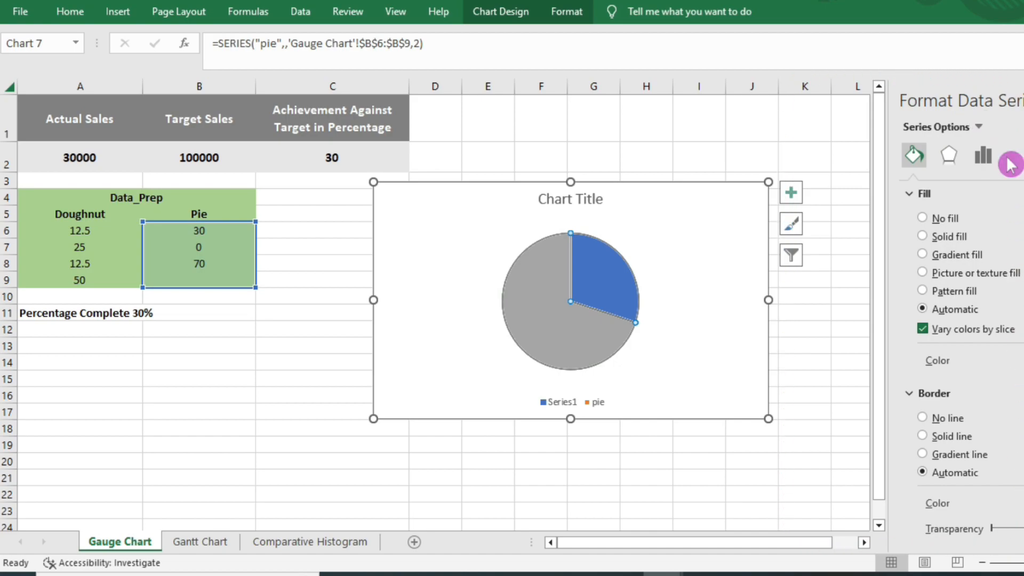
pyautogui.hotkey('ctrl', '1')
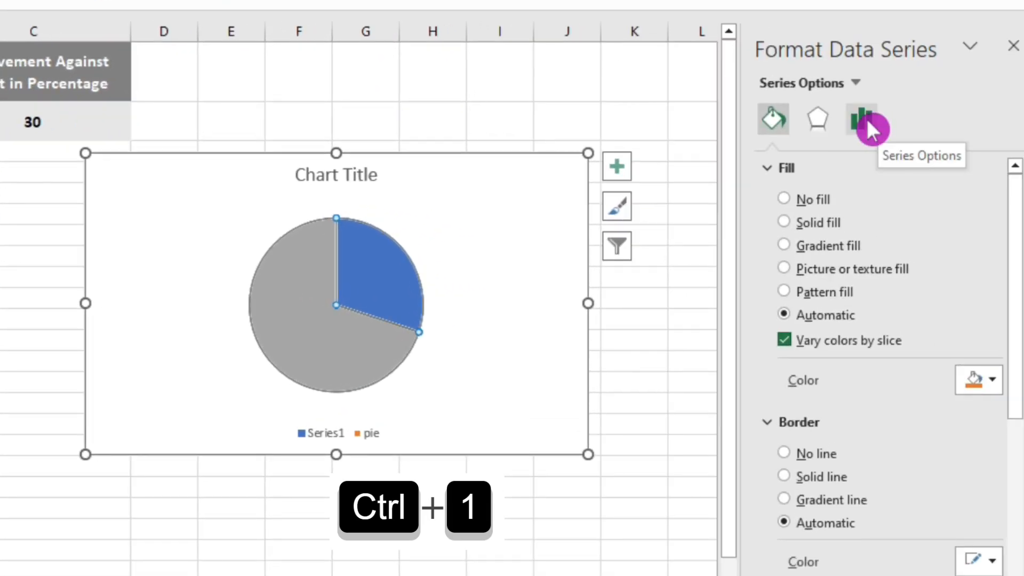
pyautogui.click(984, 156)
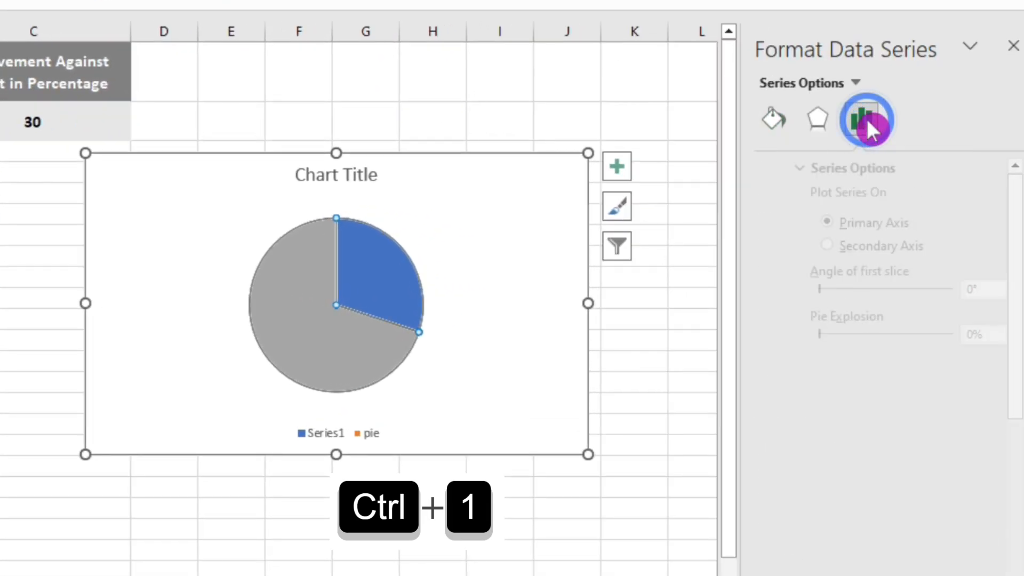
pyautogui.click(929, 290)
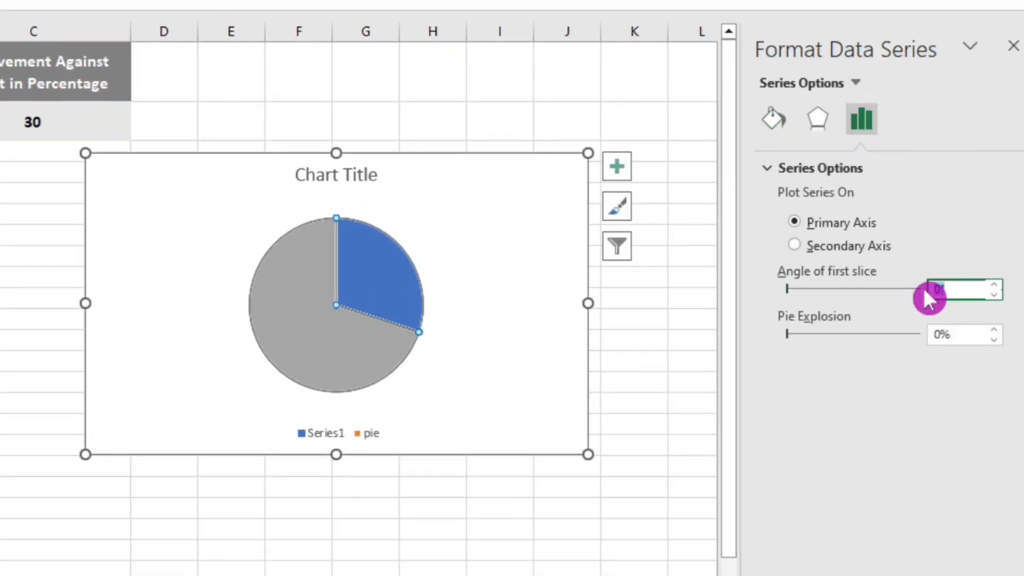
pyautogui.write('270')
pyautogui.press('Return')
pyautogui.click(298, 201)
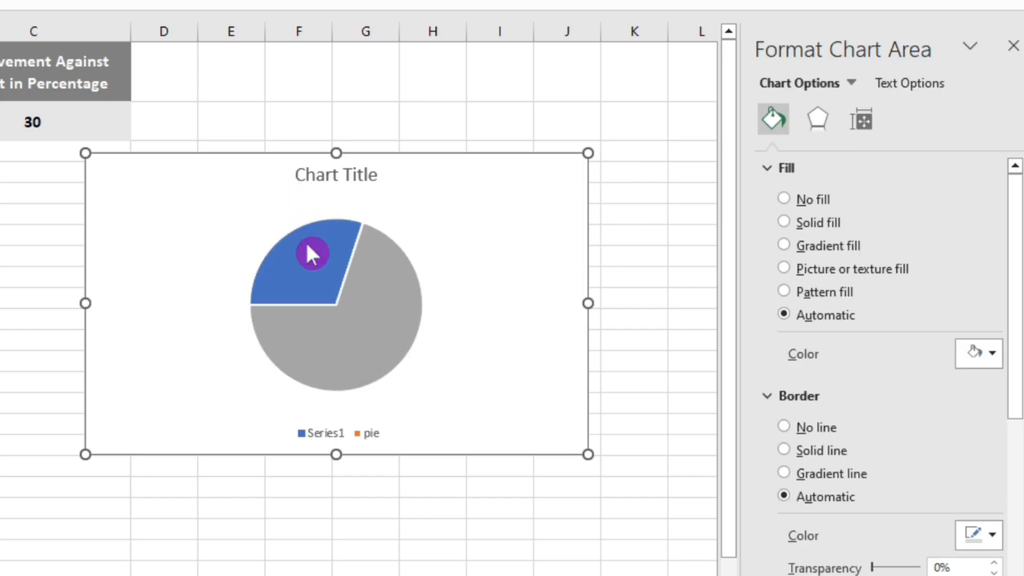
# - Remove the fill and border line from the pie's first slice (the value 30 point)
pyautogui.moveTo(308, 247)
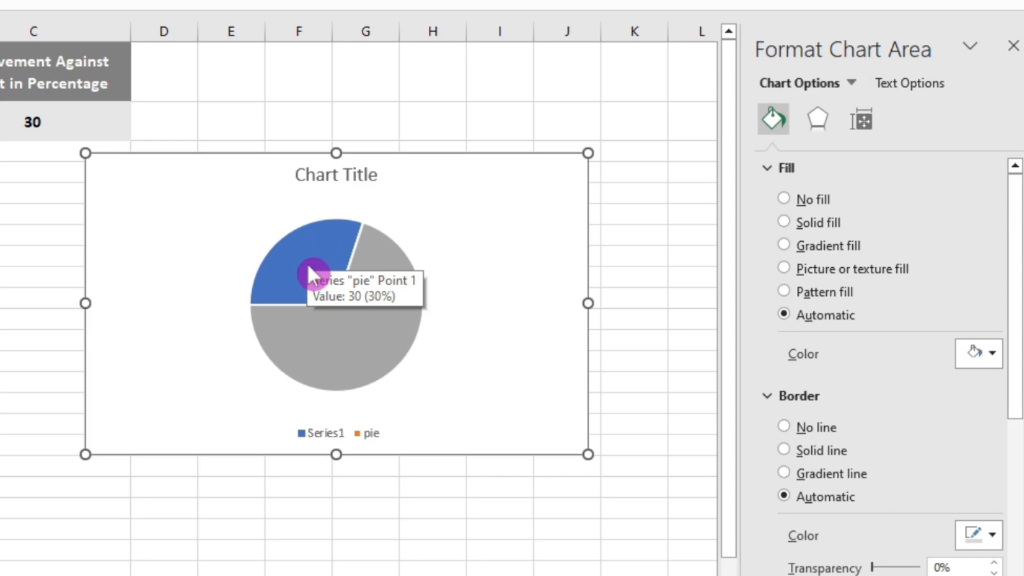
pyautogui.click(309, 267)
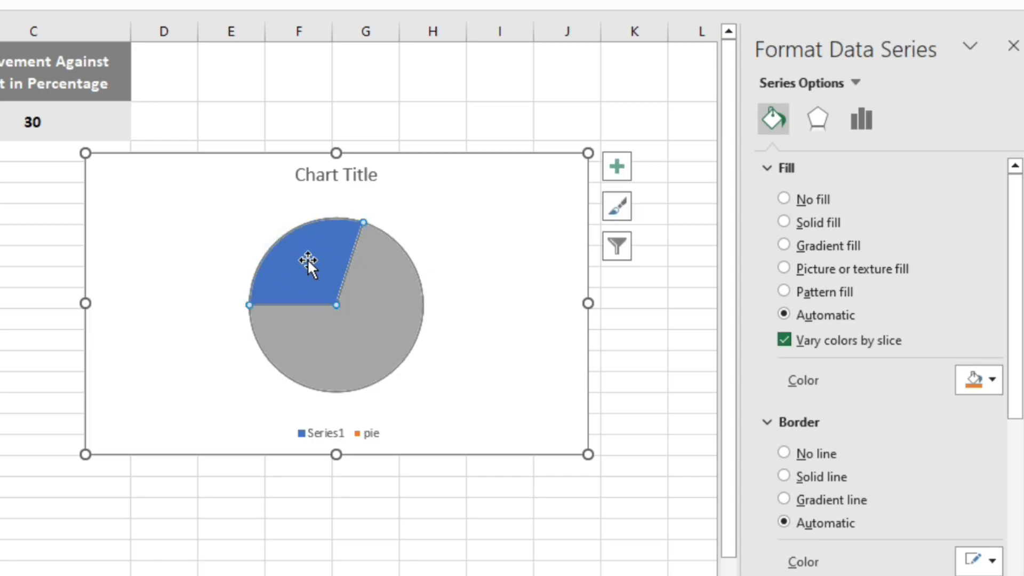
pyautogui.click(308, 258)
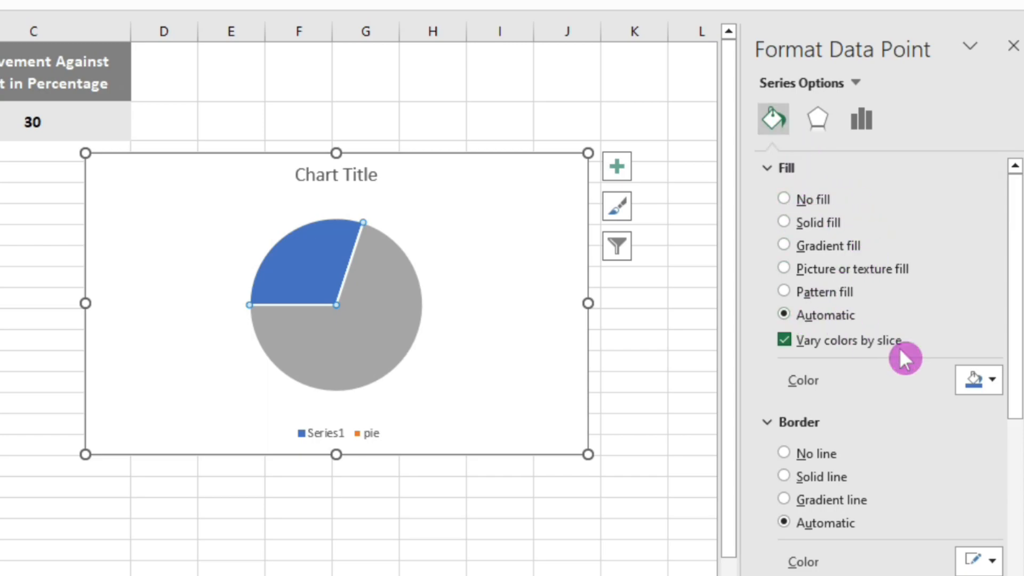
pyautogui.click(804, 206)
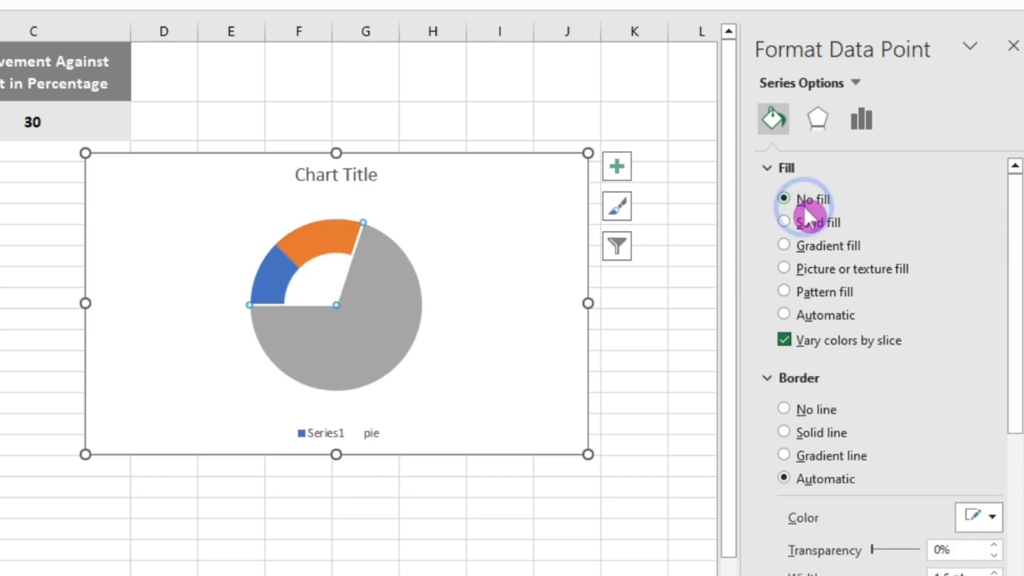
pyautogui.click(809, 408)
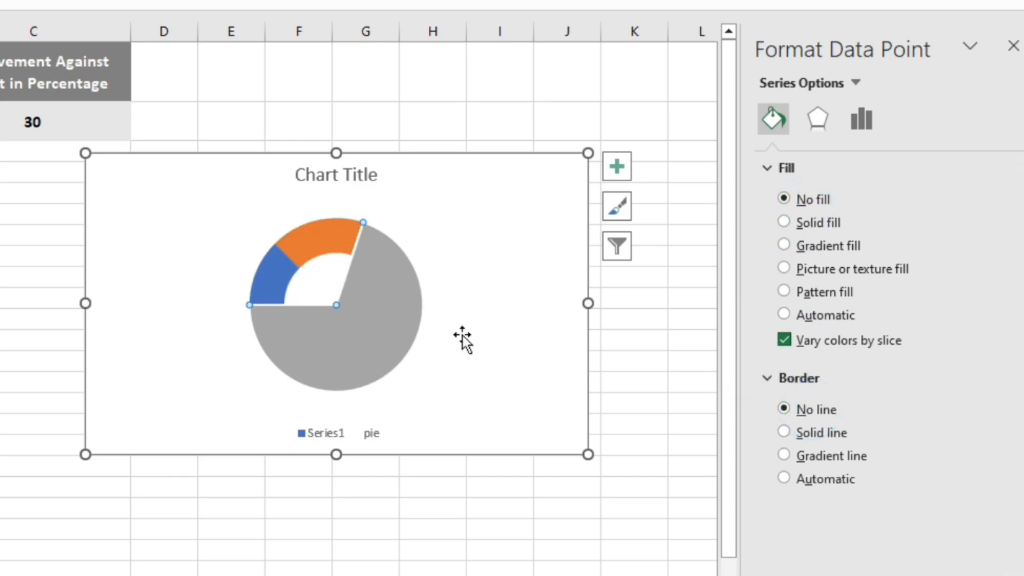
# - Remove the fill and border line from the pie's large remaining slice (the value 70 point)
pyautogui.click(393, 342)
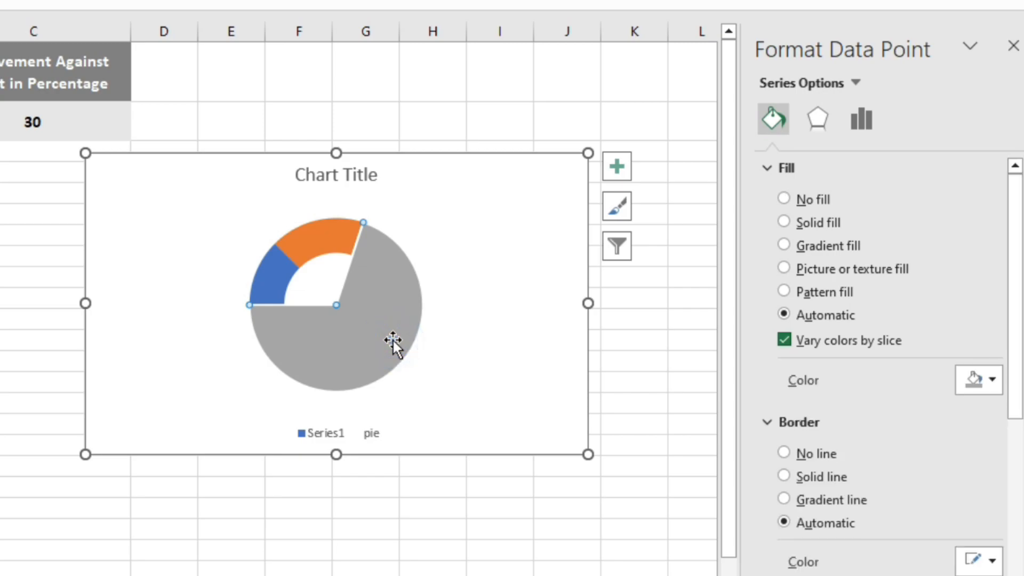
pyautogui.click(798, 201)
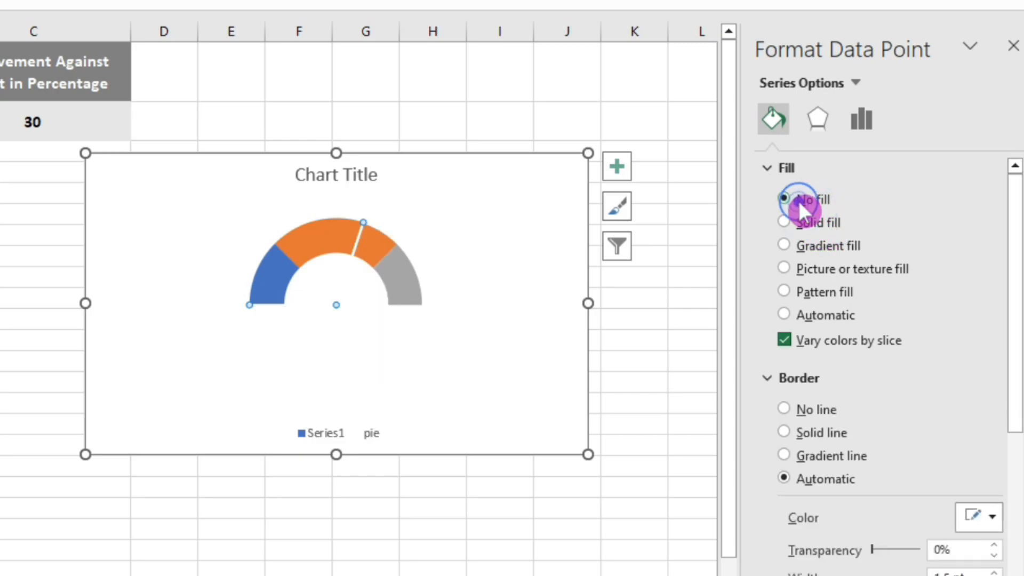
pyautogui.click(820, 408)
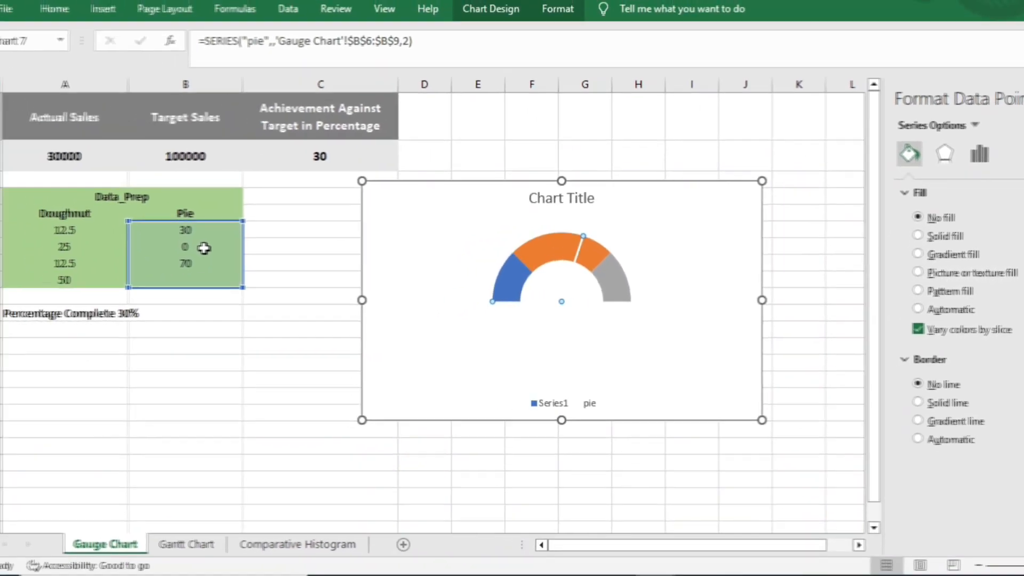
# - Set the needle value in cell B7 of the Pie column to 10
pyautogui.click(216, 249)
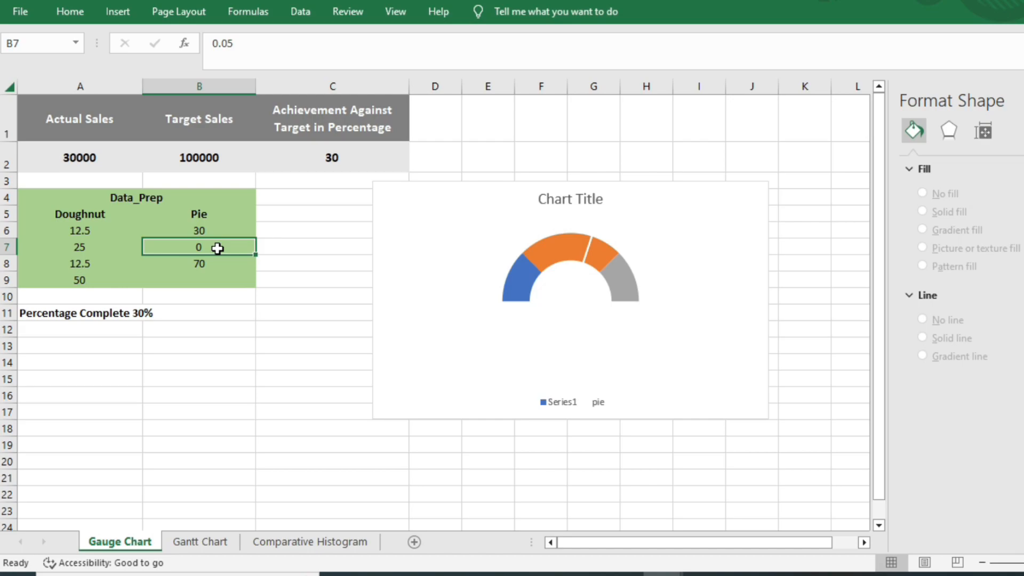
pyautogui.write('10')
pyautogui.press('Return')
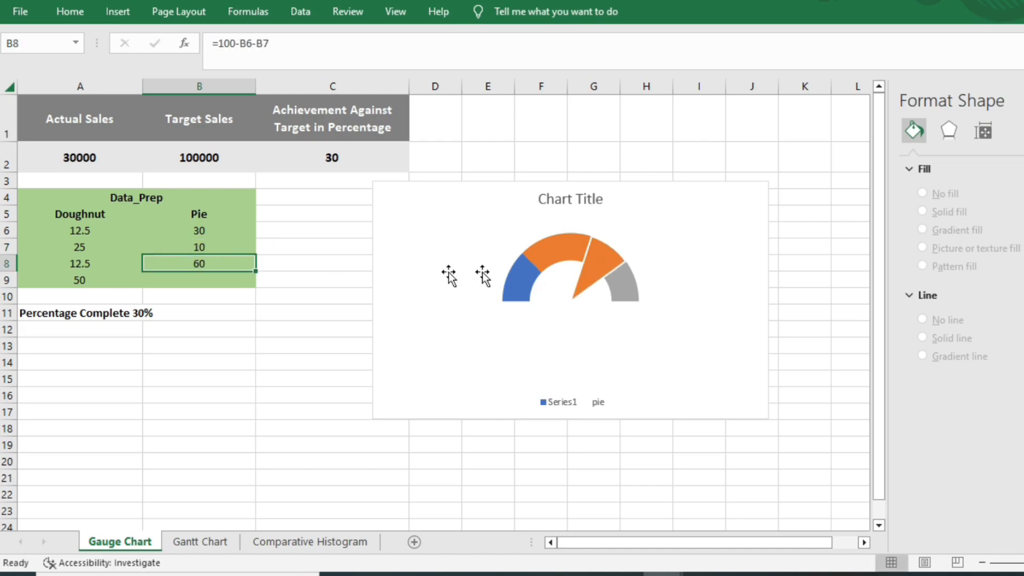
# - Format the needle slice of the "pie" series with a solid black fill and a solid black border line
pyautogui.click(593, 265)
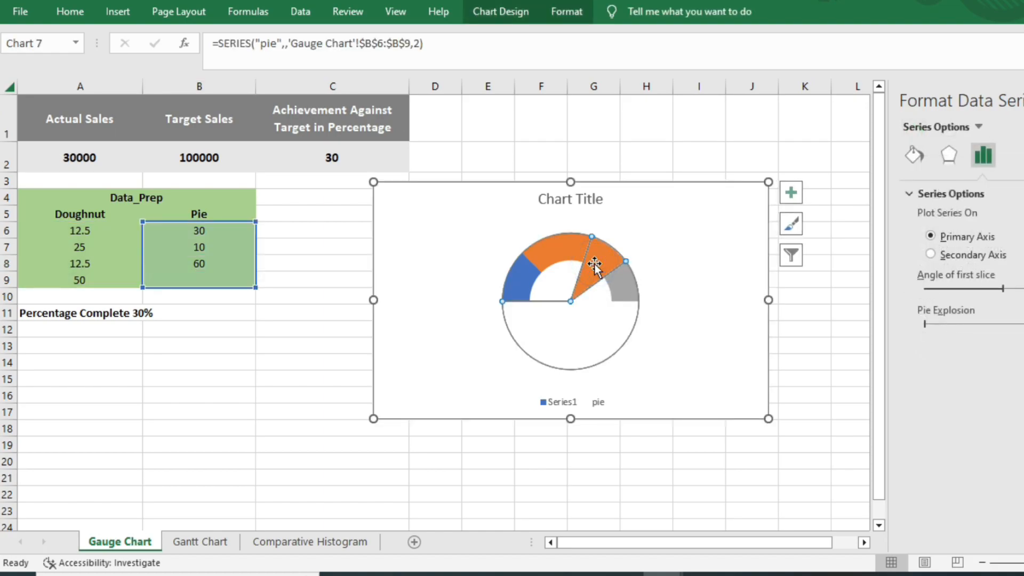
pyautogui.click(593, 266)
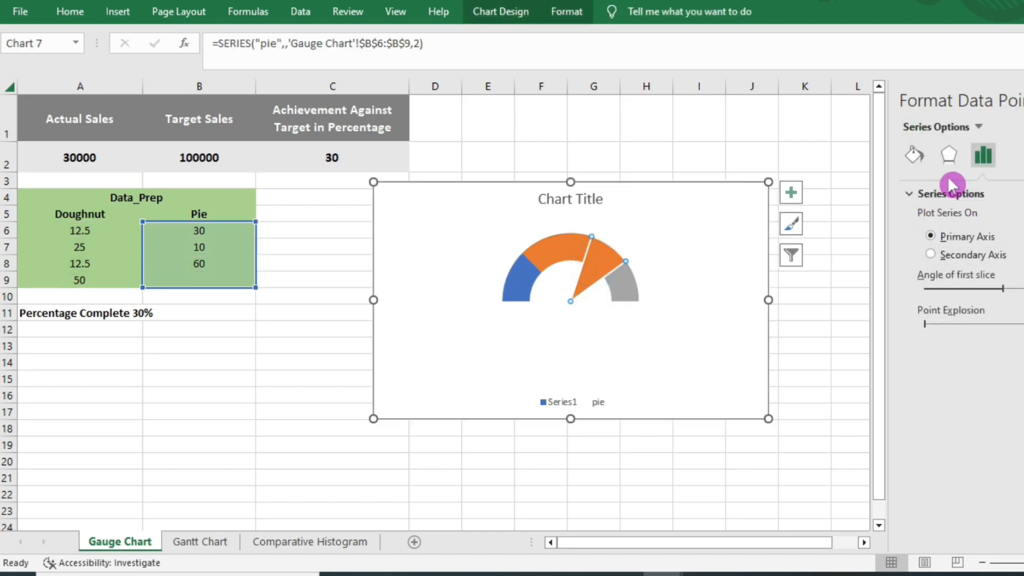
pyautogui.click(914, 154)
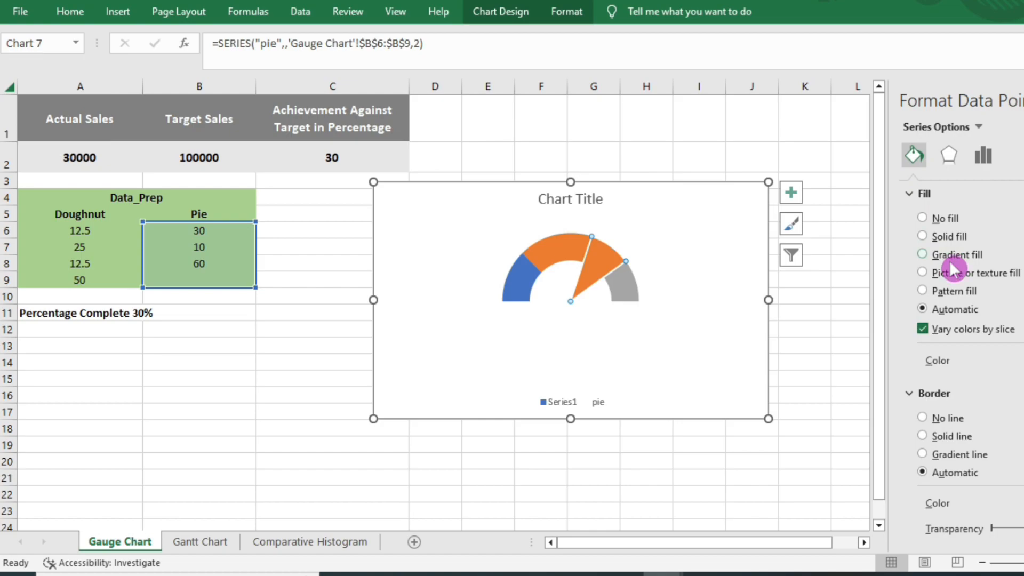
pyautogui.click(1023, 361)
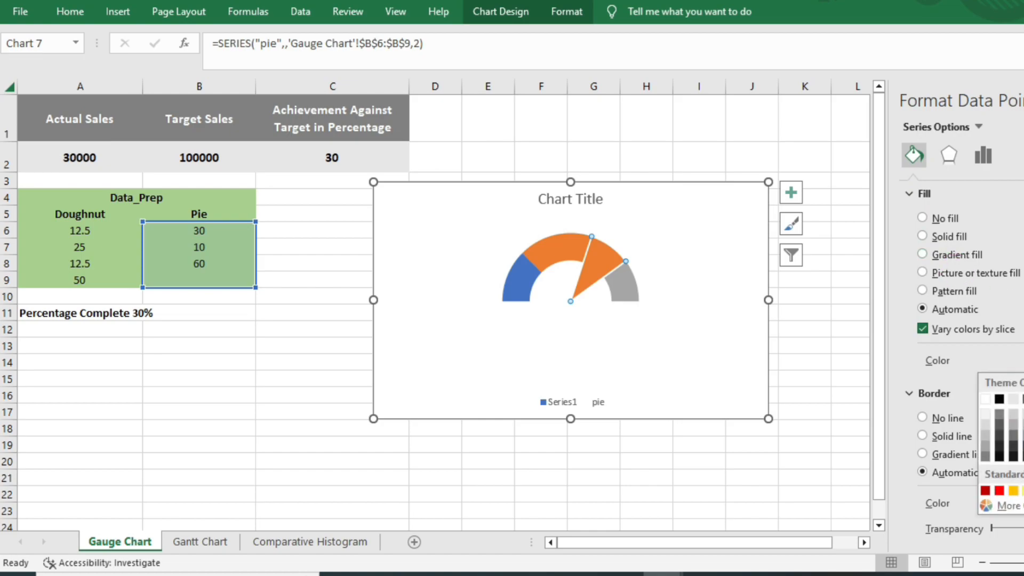
pyautogui.click(999, 397)
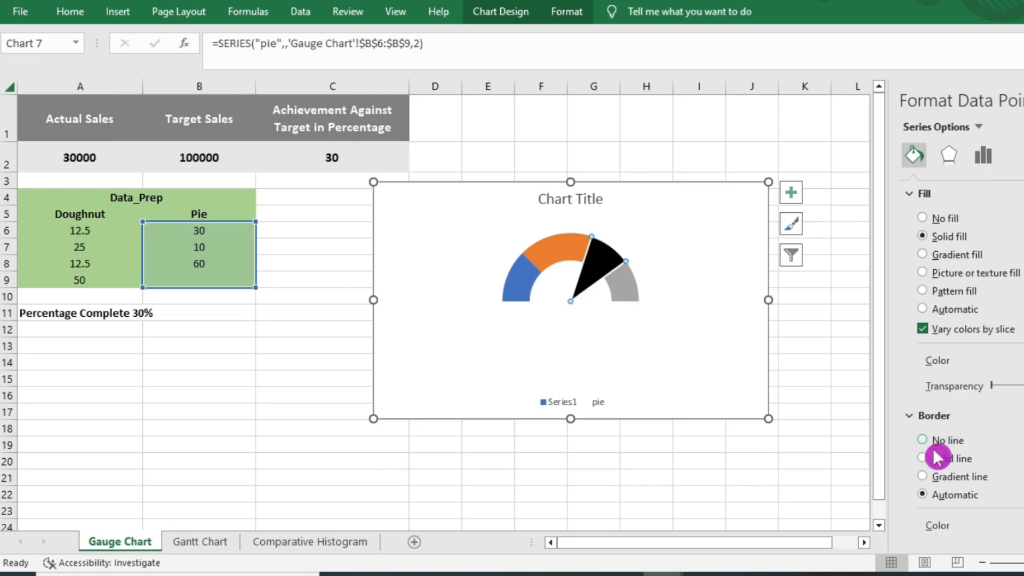
pyautogui.click(934, 460)
pyautogui.click(1023, 526)
pyautogui.click(999, 396)
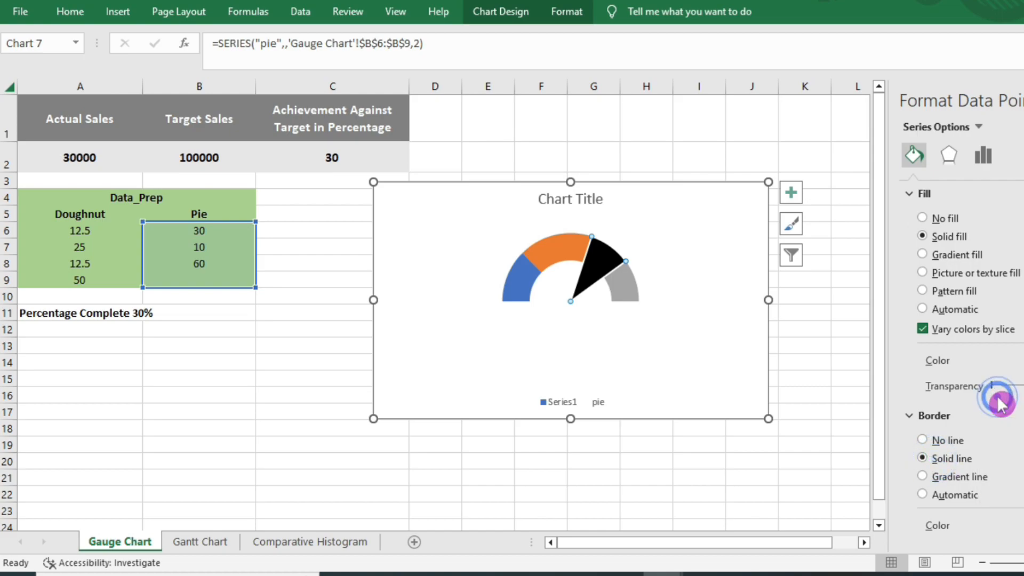
pyautogui.click(1023, 100)
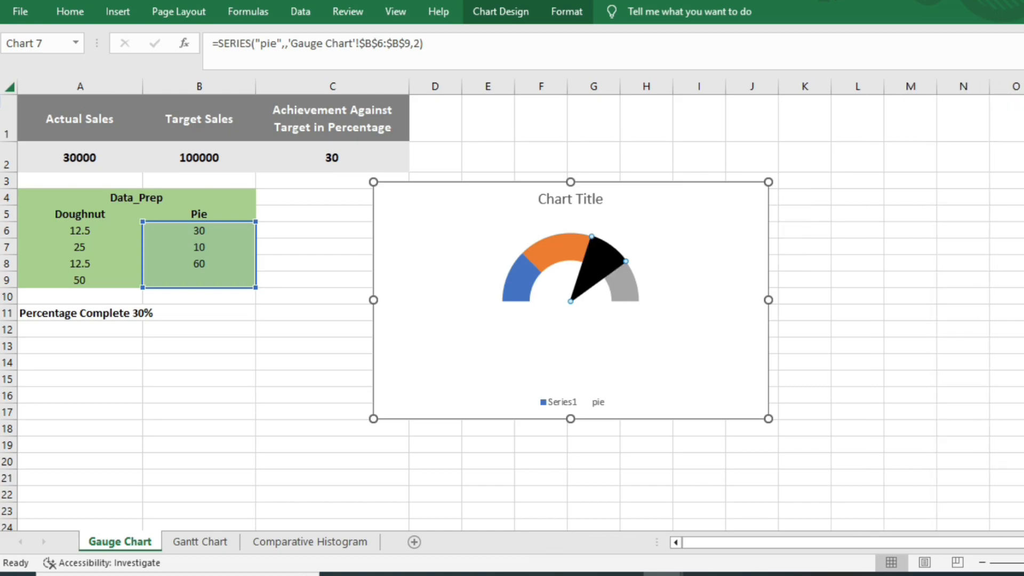
# - Set the needle value in cell B7 of the Pie column to .5
pyautogui.click(223, 251)
pyautogui.write('.5')
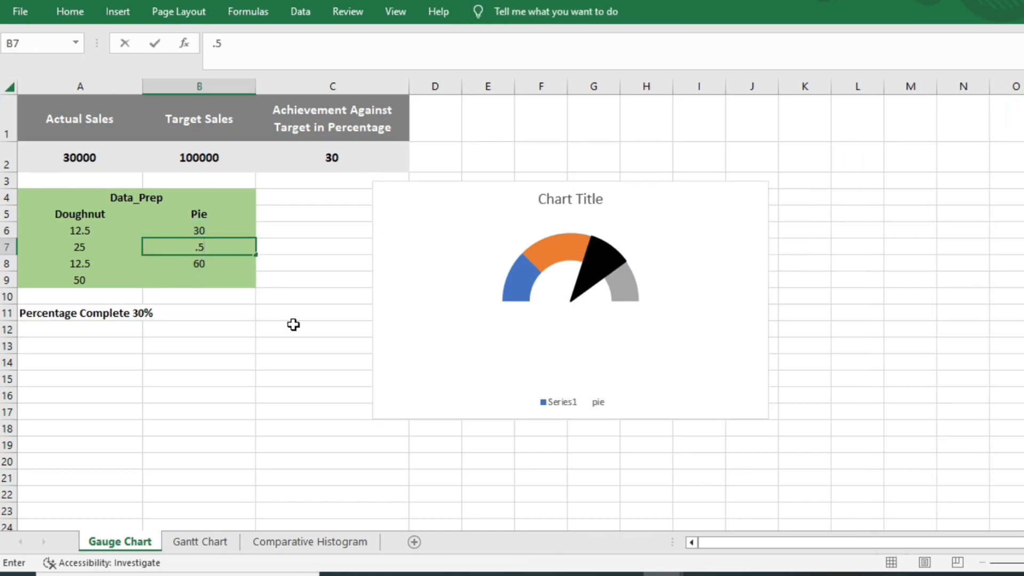
pyautogui.press('Return')
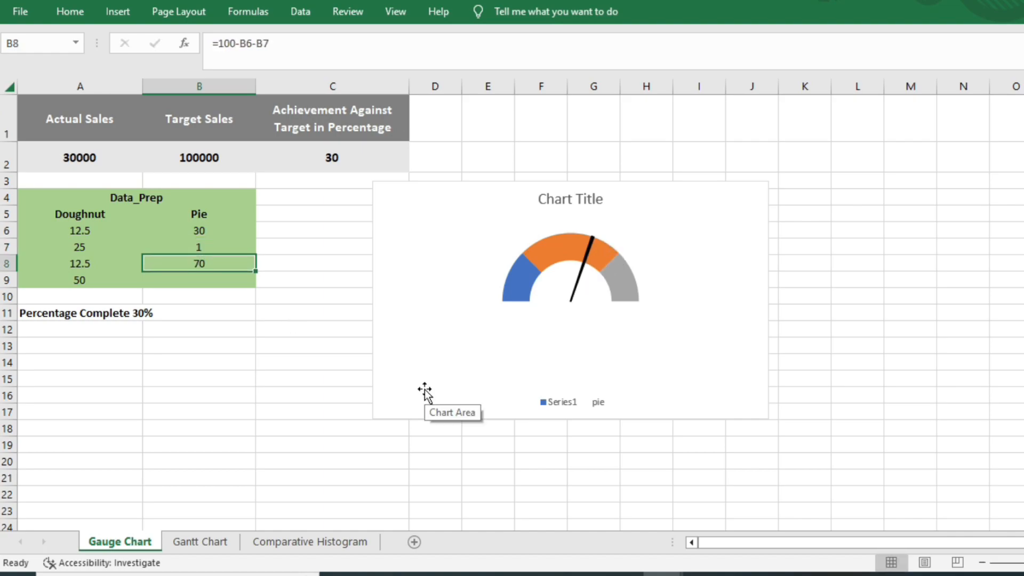
pyautogui.click(300, 221)
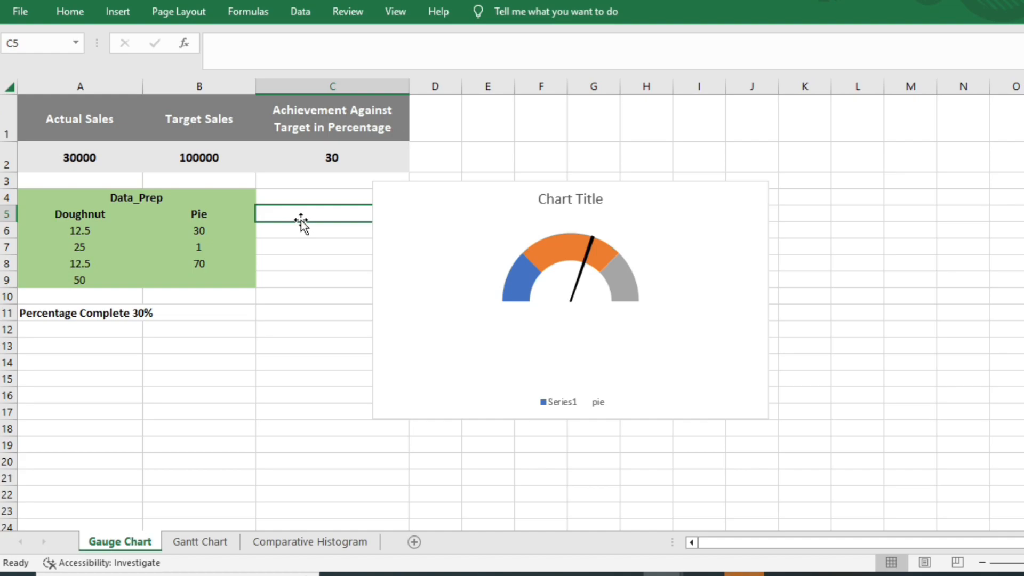
# - Set the Actual Sales value in cell A2 to 50000
pyautogui.click(82, 160)
pyautogui.write('50000')
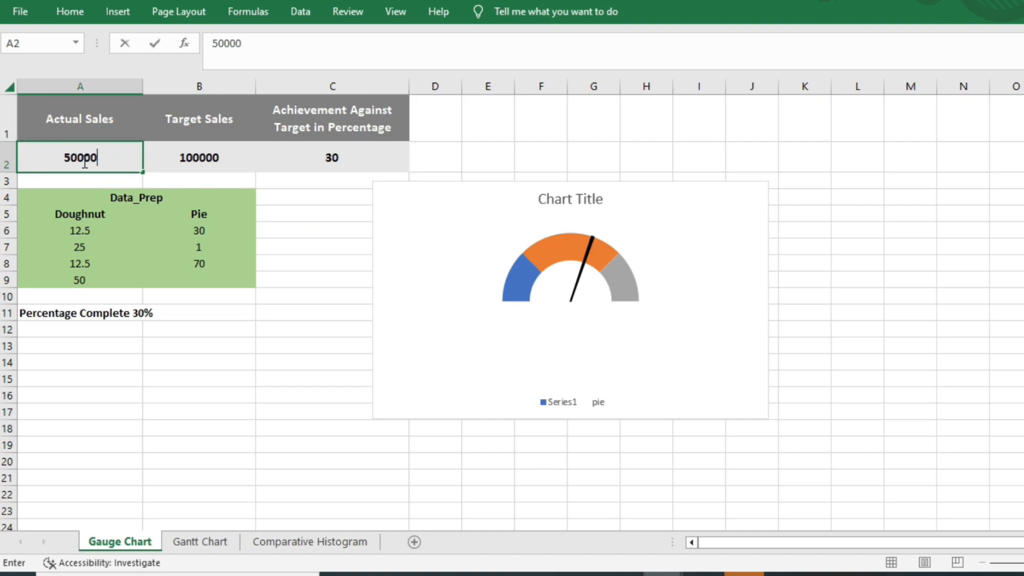
pyautogui.press('Return')
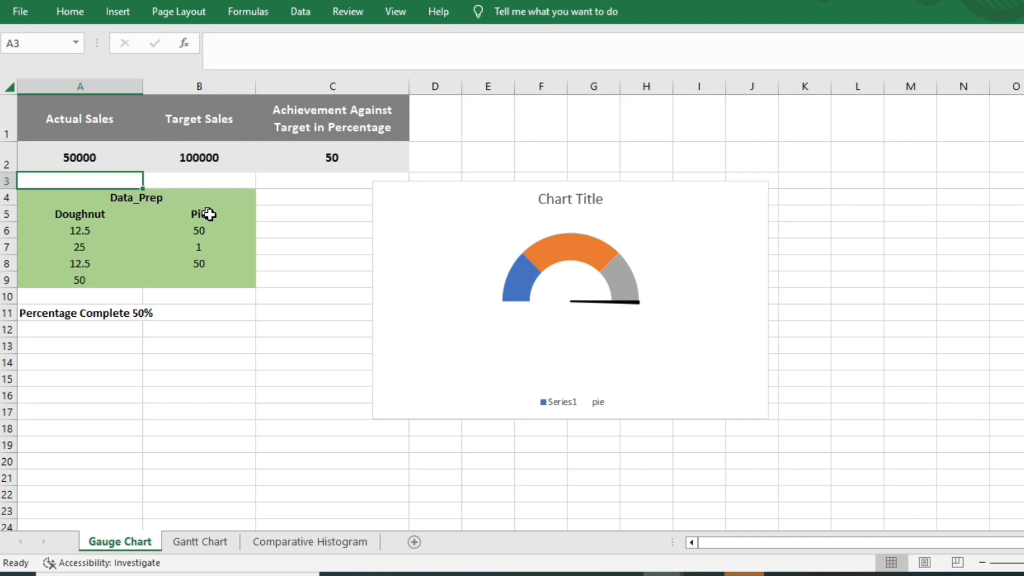
# - Change the formula in cell B6 of the Pie column to =C2/2
pyautogui.click(213, 232)
pyautogui.doubleClick(212, 231)
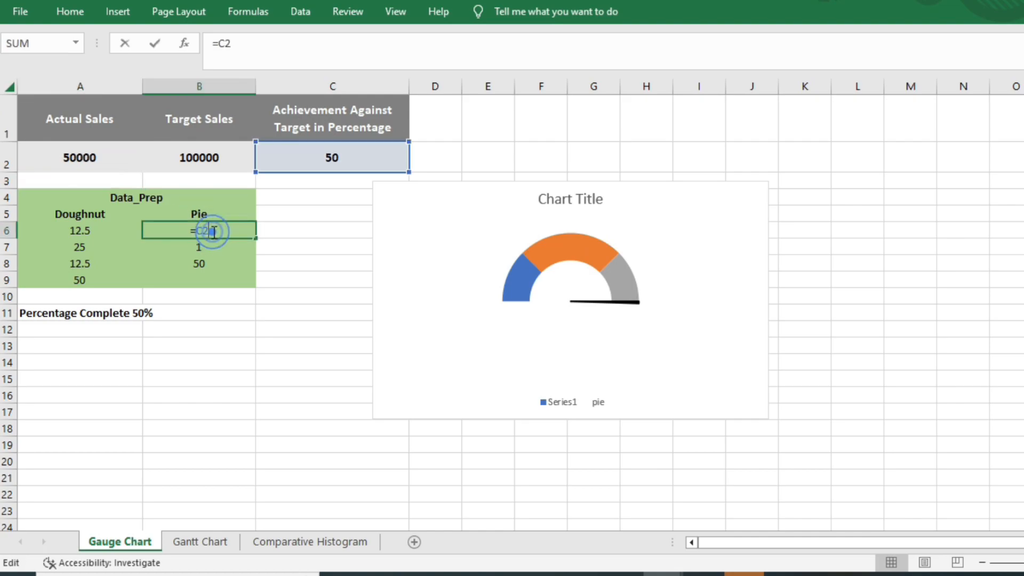
pyautogui.write('/2')
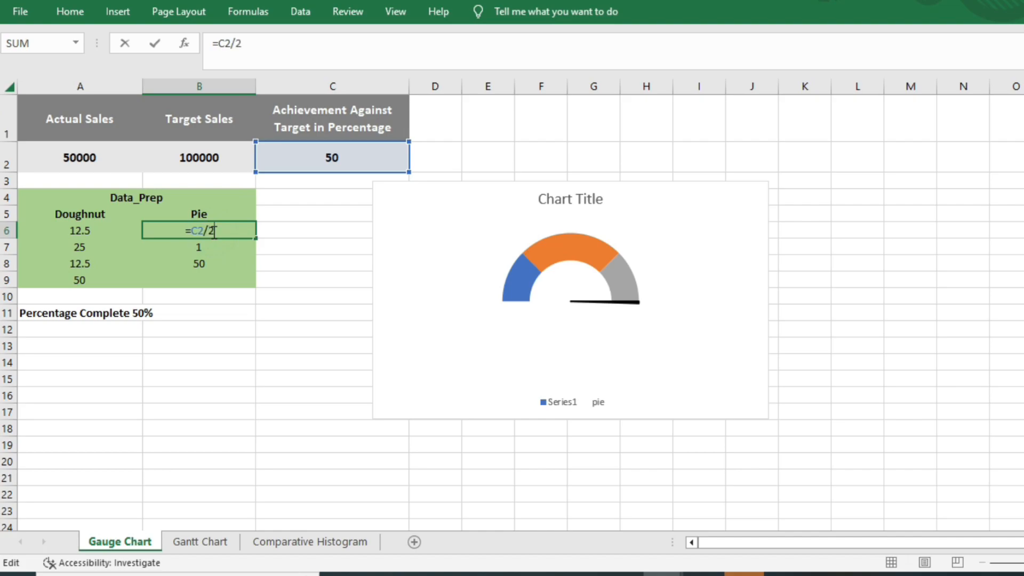
pyautogui.press('Return')
pyautogui.click(350, 232)
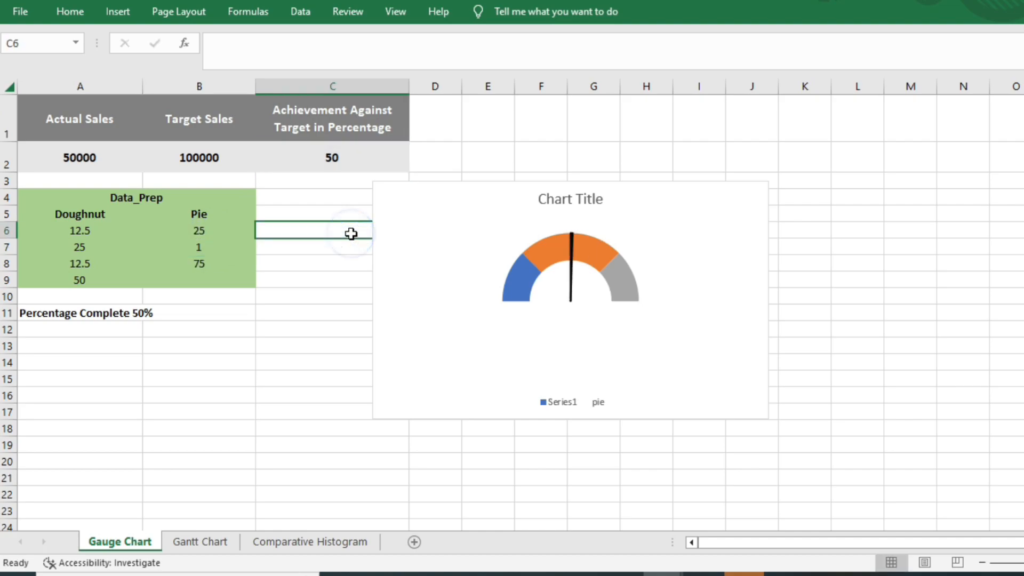
pyautogui.moveTo(560, 253)
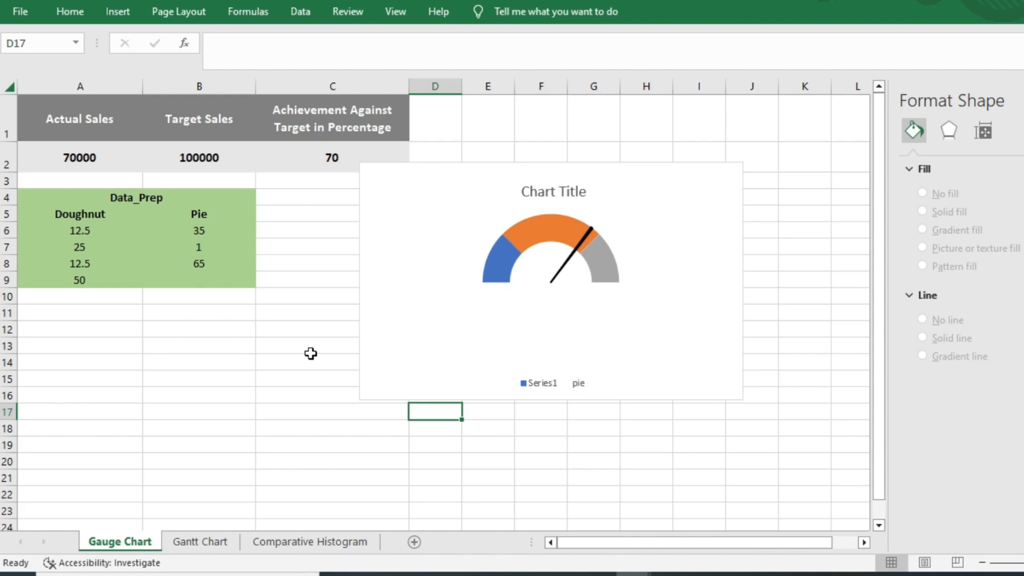
# - Delete the legend from the gauge chart
pyautogui.click(558, 384)
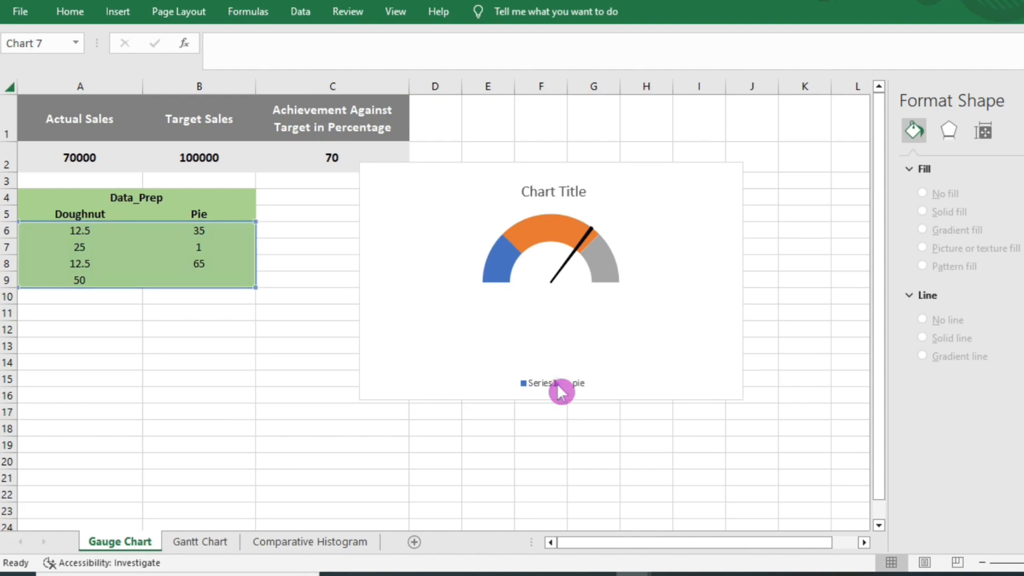
pyautogui.press('Delete')
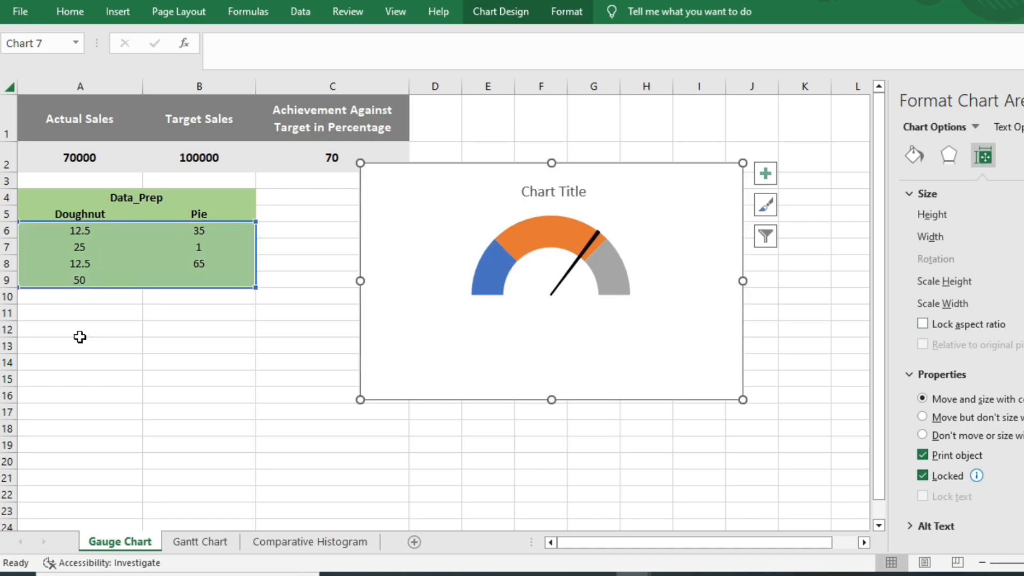
# - Enter the formula ="Percentage Complete"&C2&"%" in cell A12
pyautogui.click(80, 333)
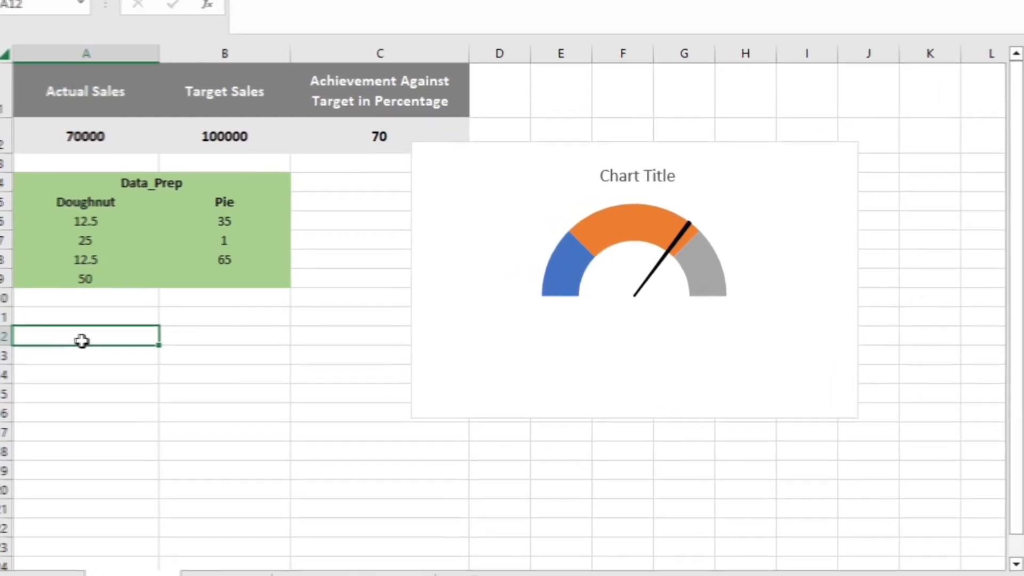
pyautogui.write('="Percentag')
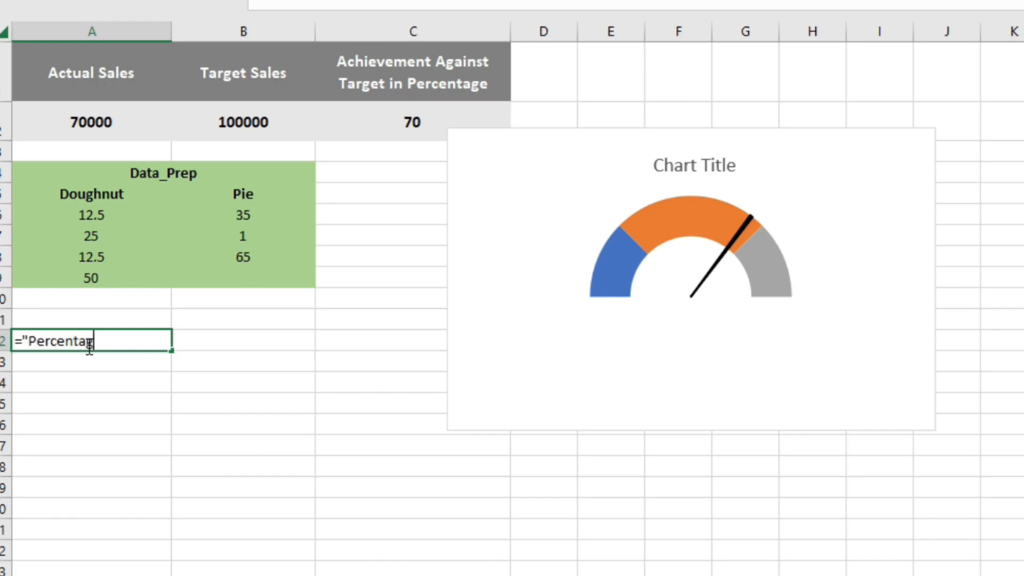
pyautogui.write('e Complete"&')
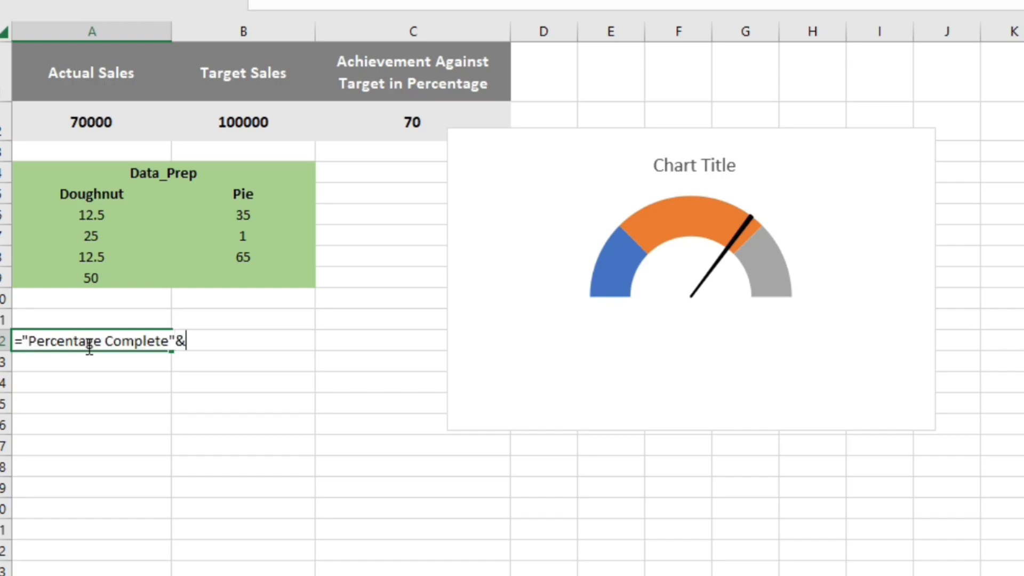
pyautogui.click(411, 125)
pyautogui.write('&')
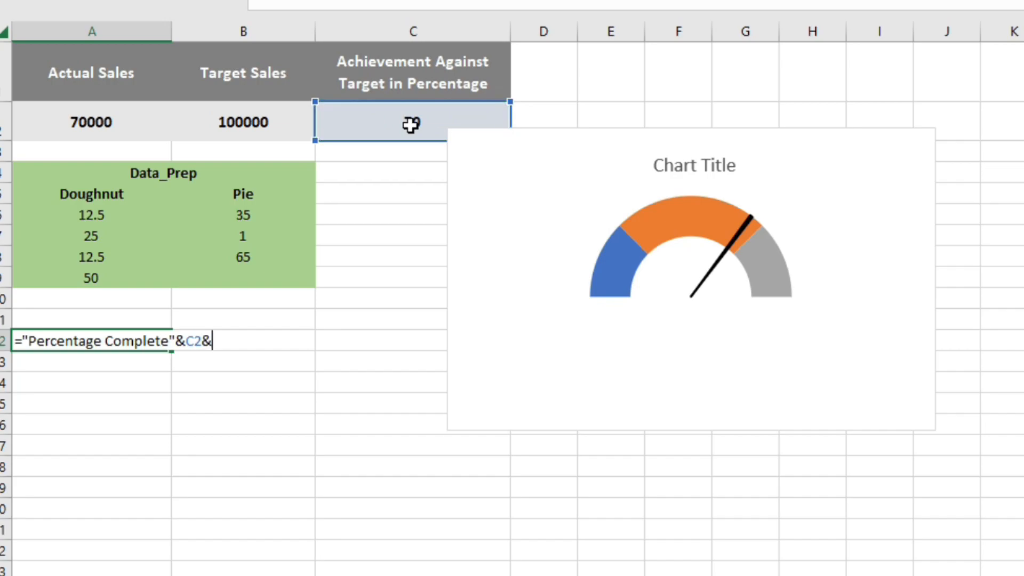
pyautogui.write('"%"')
pyautogui.press('Return')
# - Link the chart title to cell A12 of the Gauge Chart sheet
pyautogui.click(694, 165)
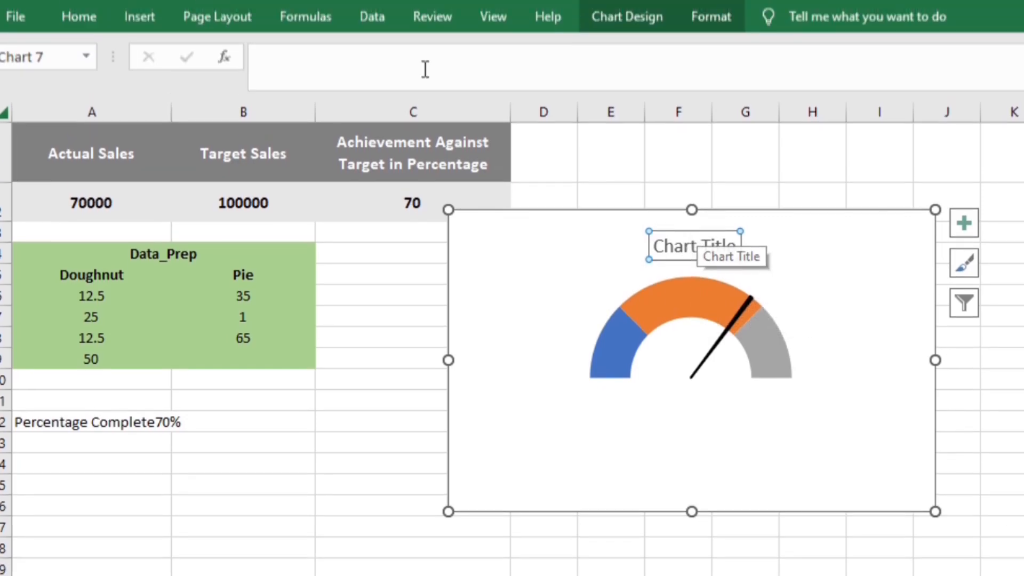
pyautogui.click(321, 56)
pyautogui.write('=')
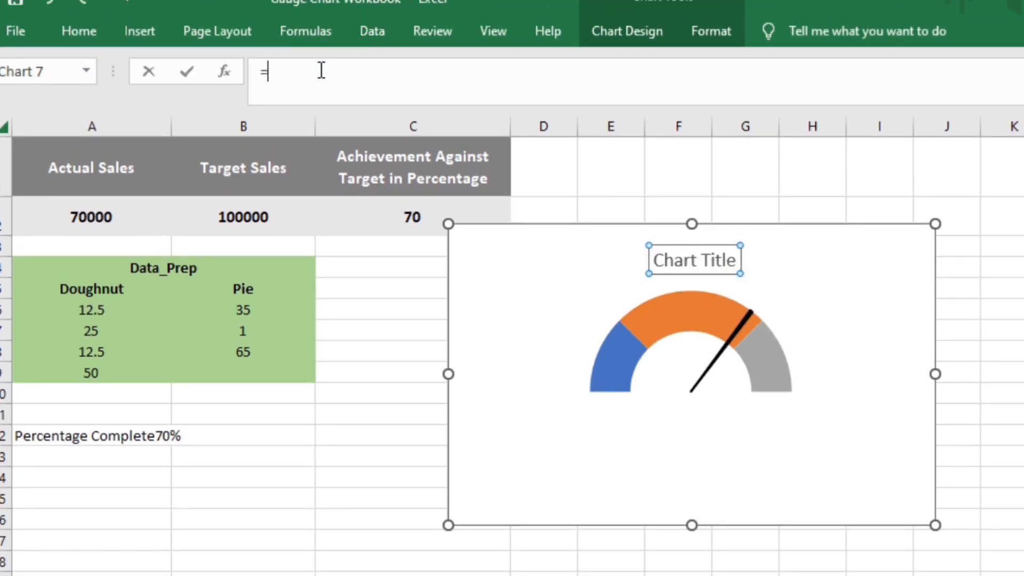
pyautogui.click(93, 436)
pyautogui.press('Return')
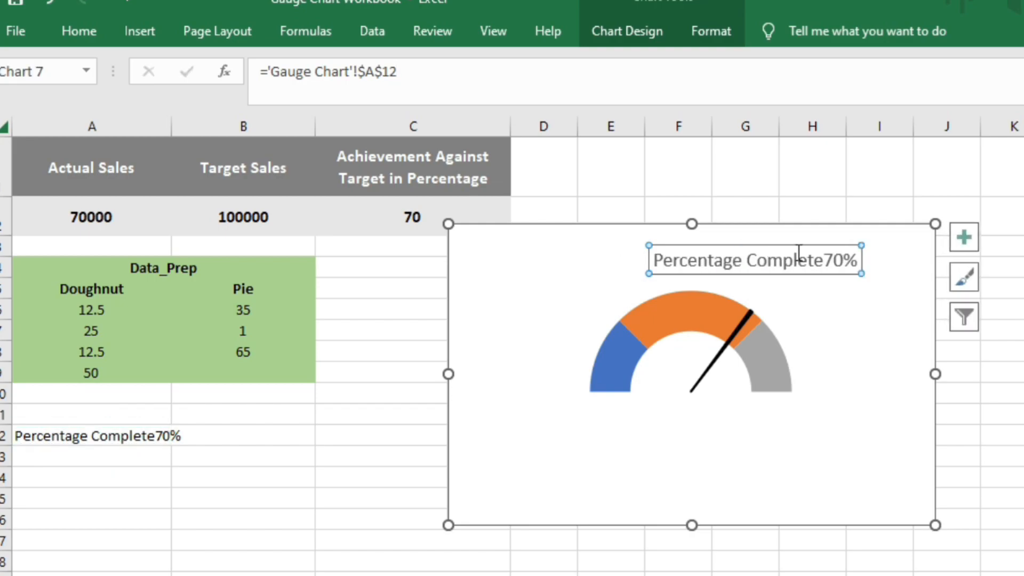
# - Move the chart title to just below the gauge dial, centred under the needle, and make it bold
pyautogui.moveTo(795, 245); pyautogui.dragTo(736, 405)
pyautogui.hotkey('ctrl', 'b')
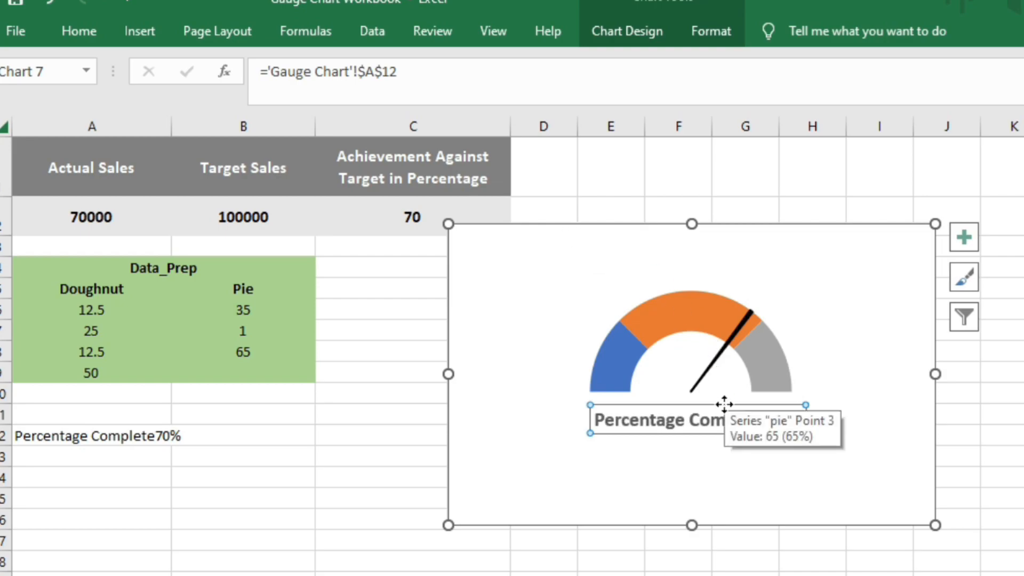
pyautogui.moveTo(715, 407); pyautogui.dragTo(713, 404)
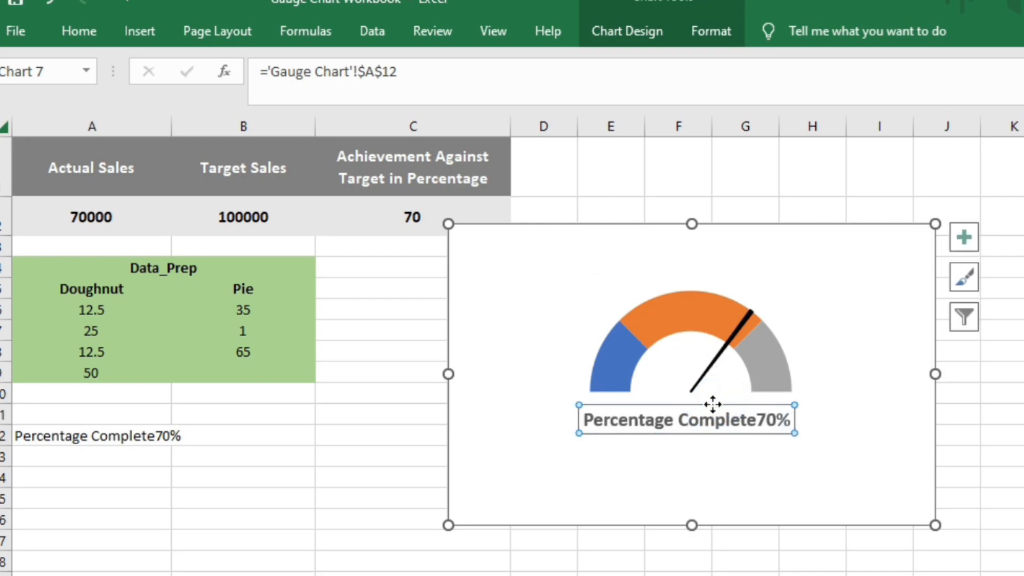